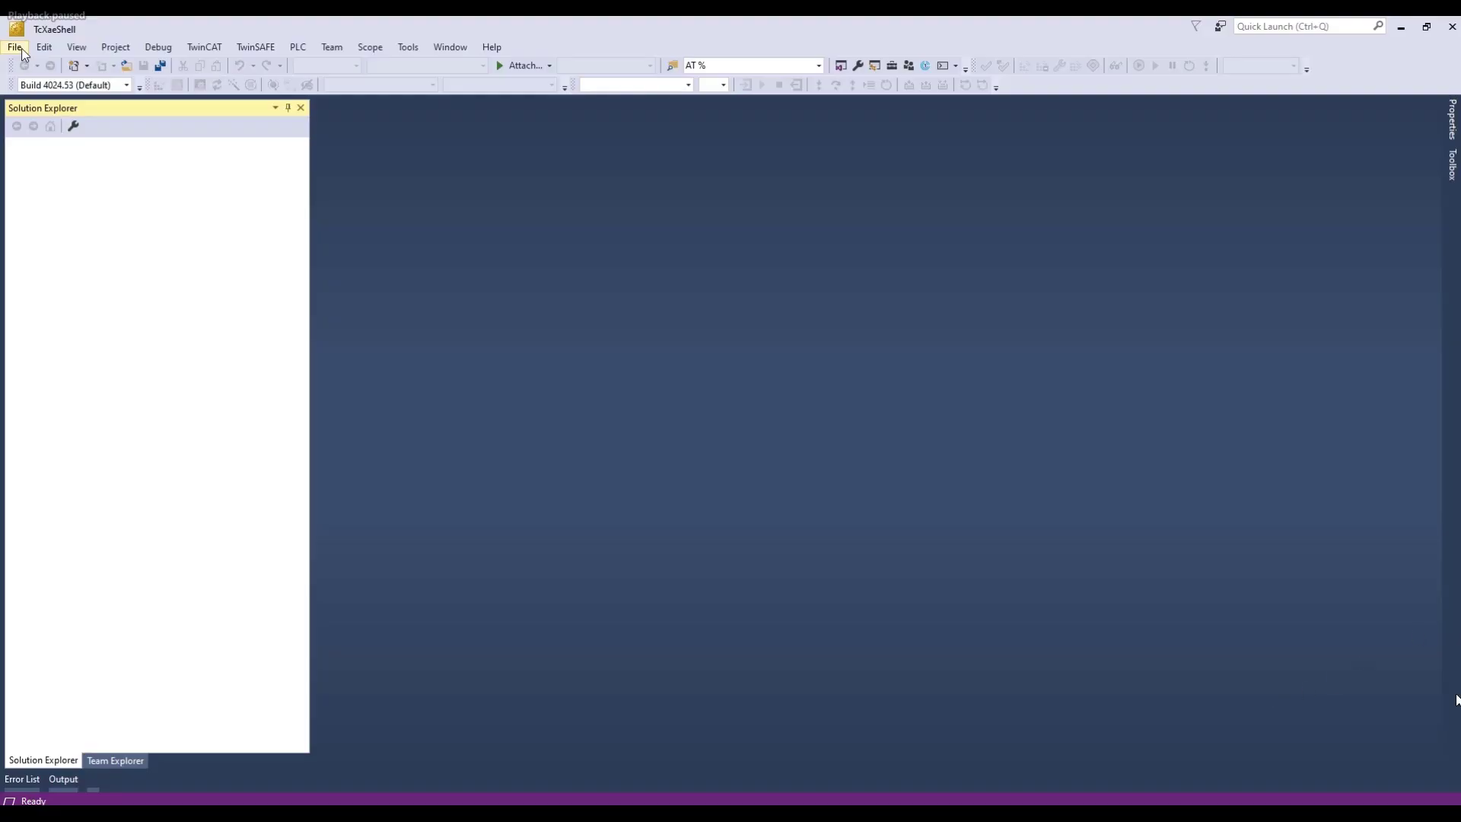
Step: Start File > Open > Open Project from Target and launch the target system search
click(16, 47)
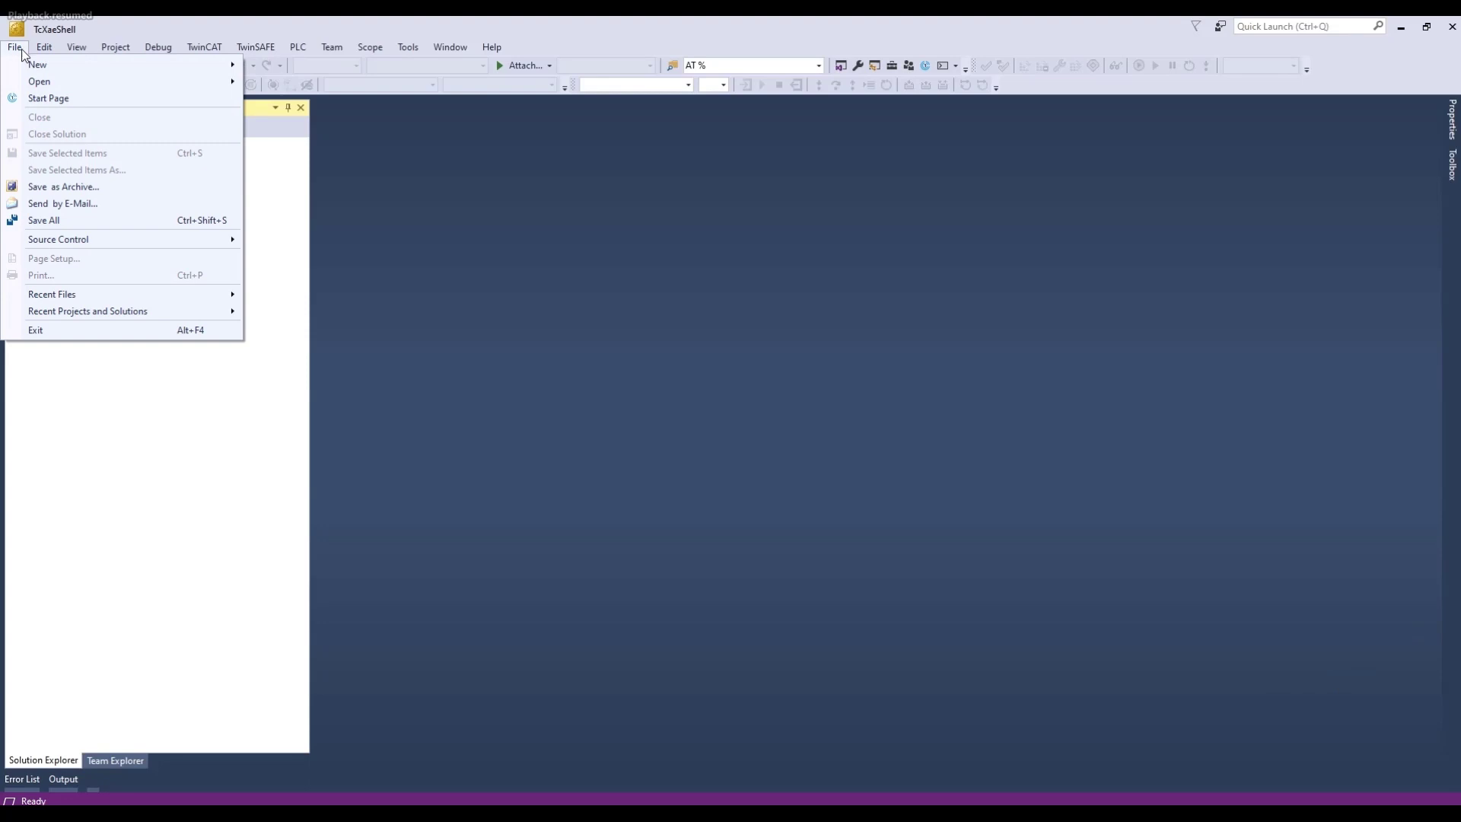
mouse_move(42, 82)
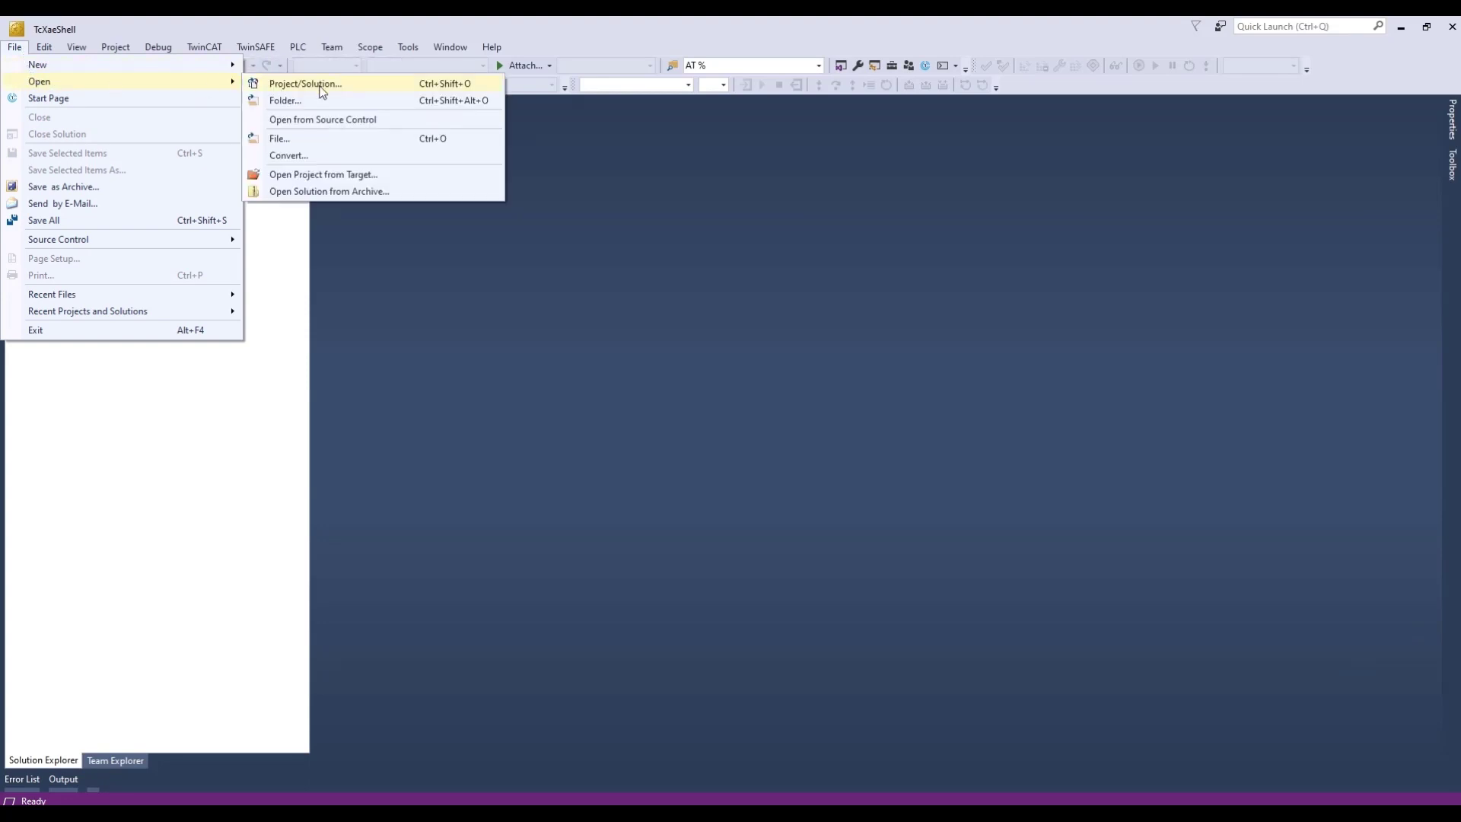
click(395, 174)
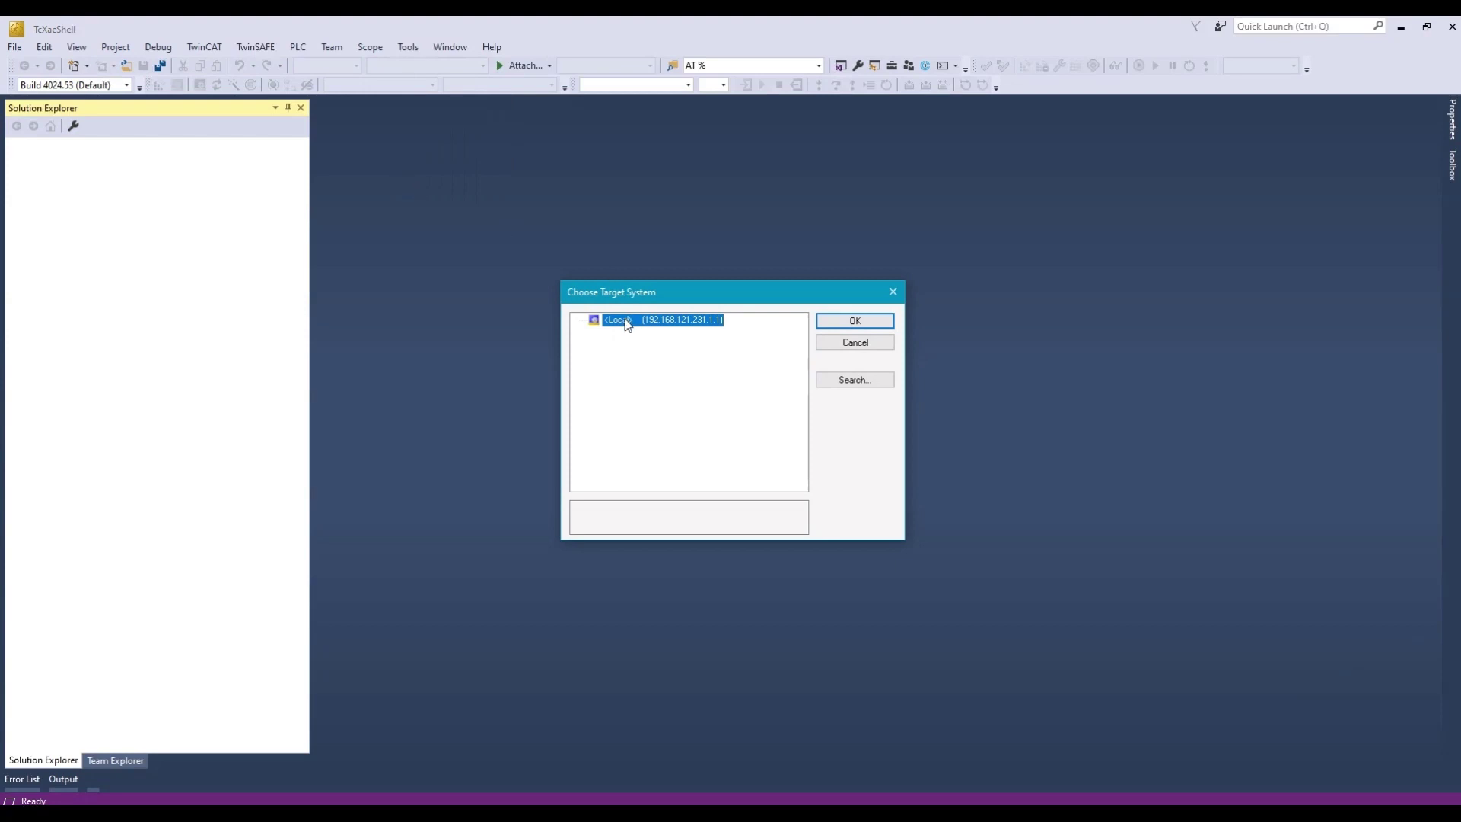
click(852, 380)
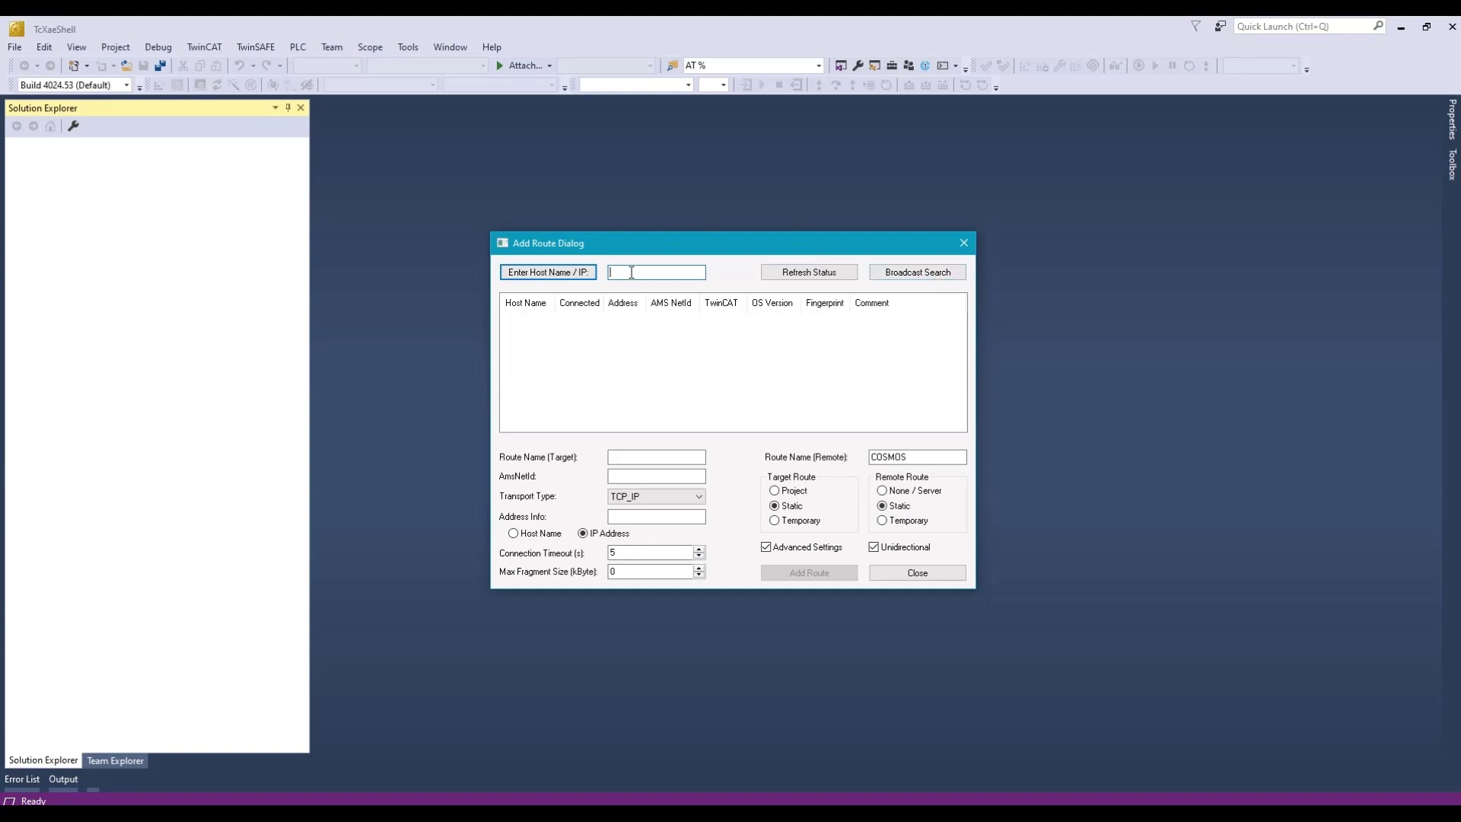
Step: Look up host 170.16.3.250, select CX-6B9924 by IP address, and request a route
text(70.16.3.250)
click(558, 279)
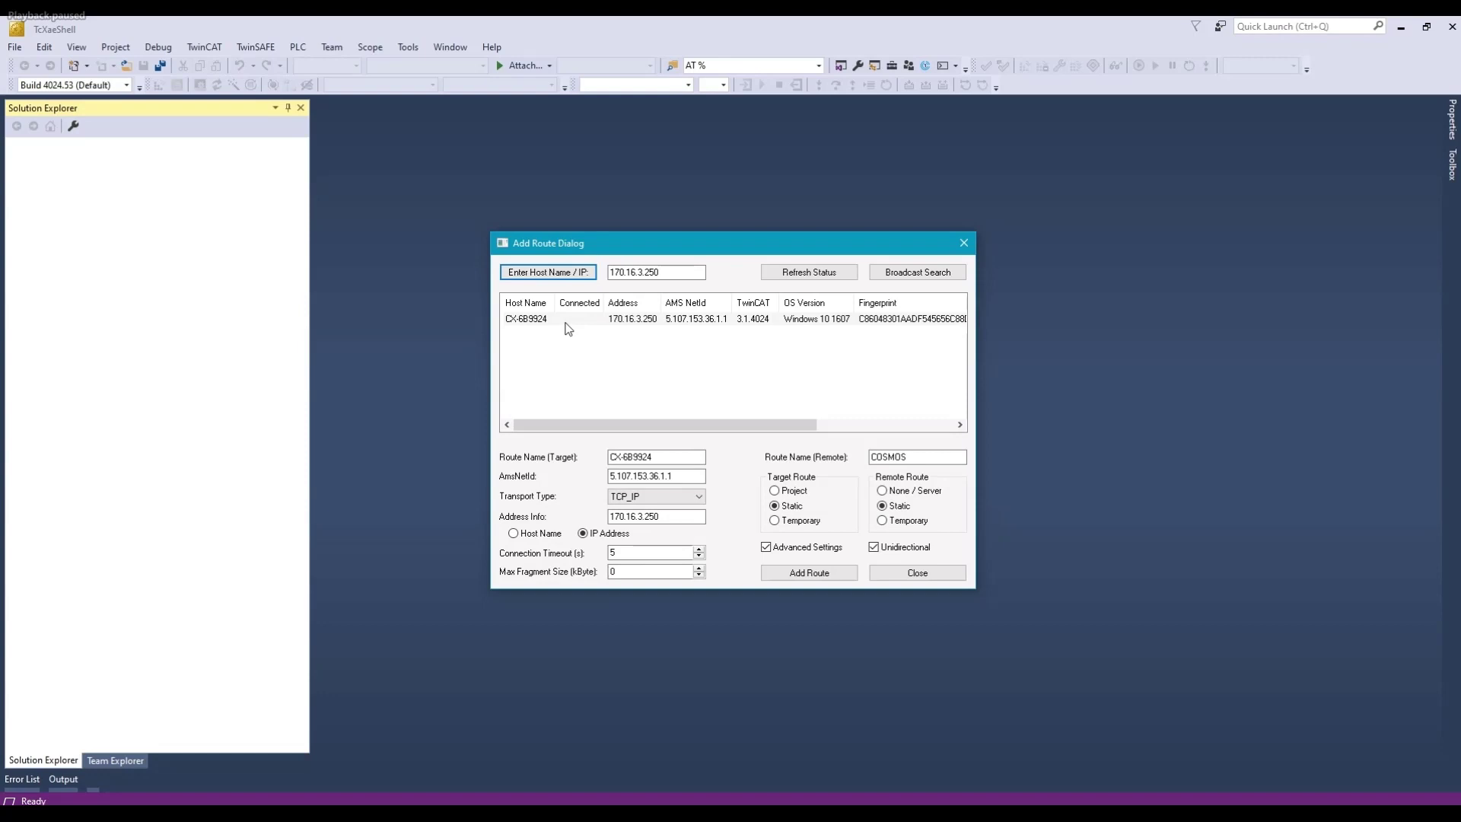
click(563, 322)
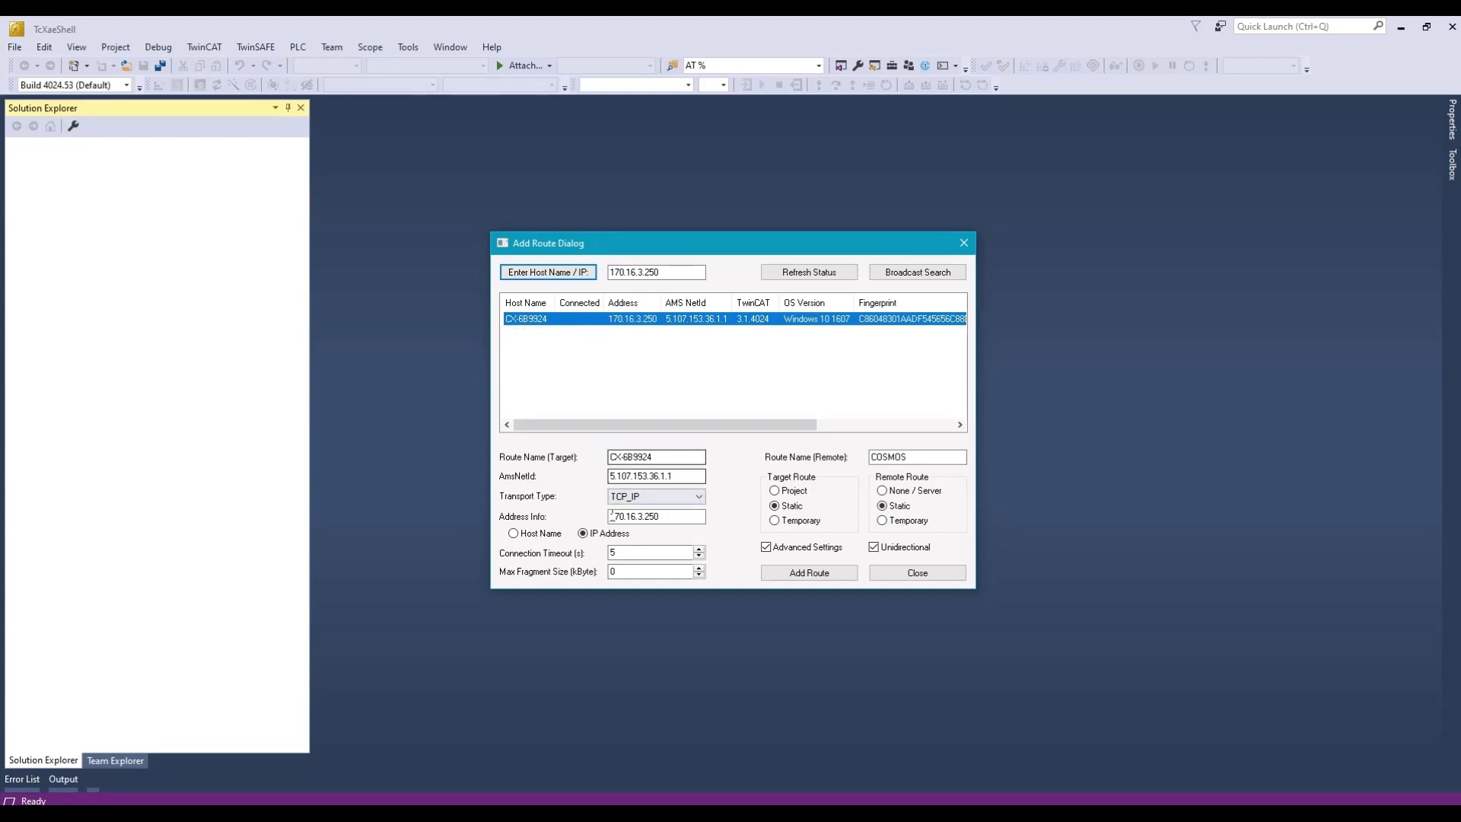
click(584, 537)
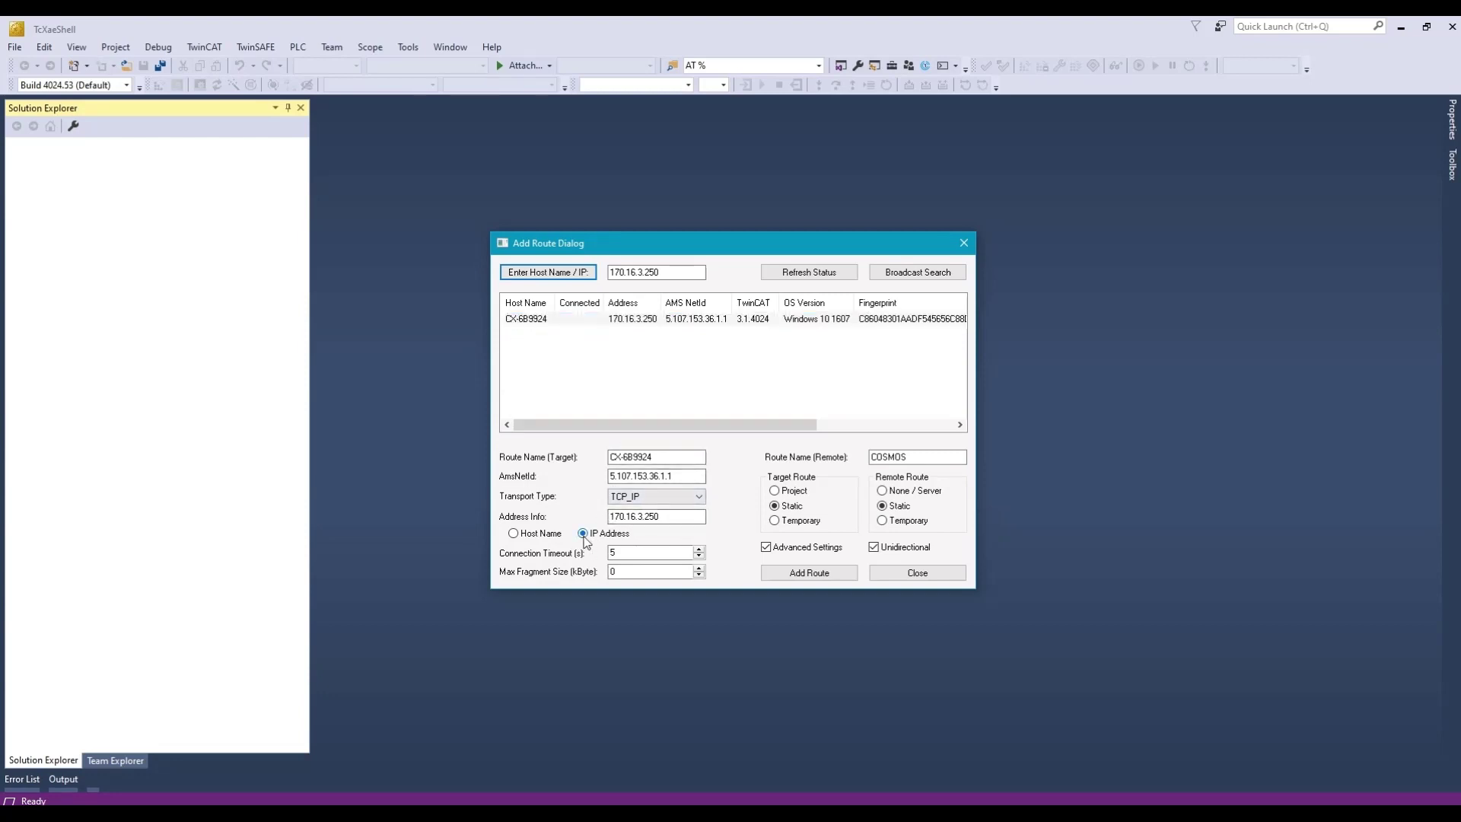
click(803, 576)
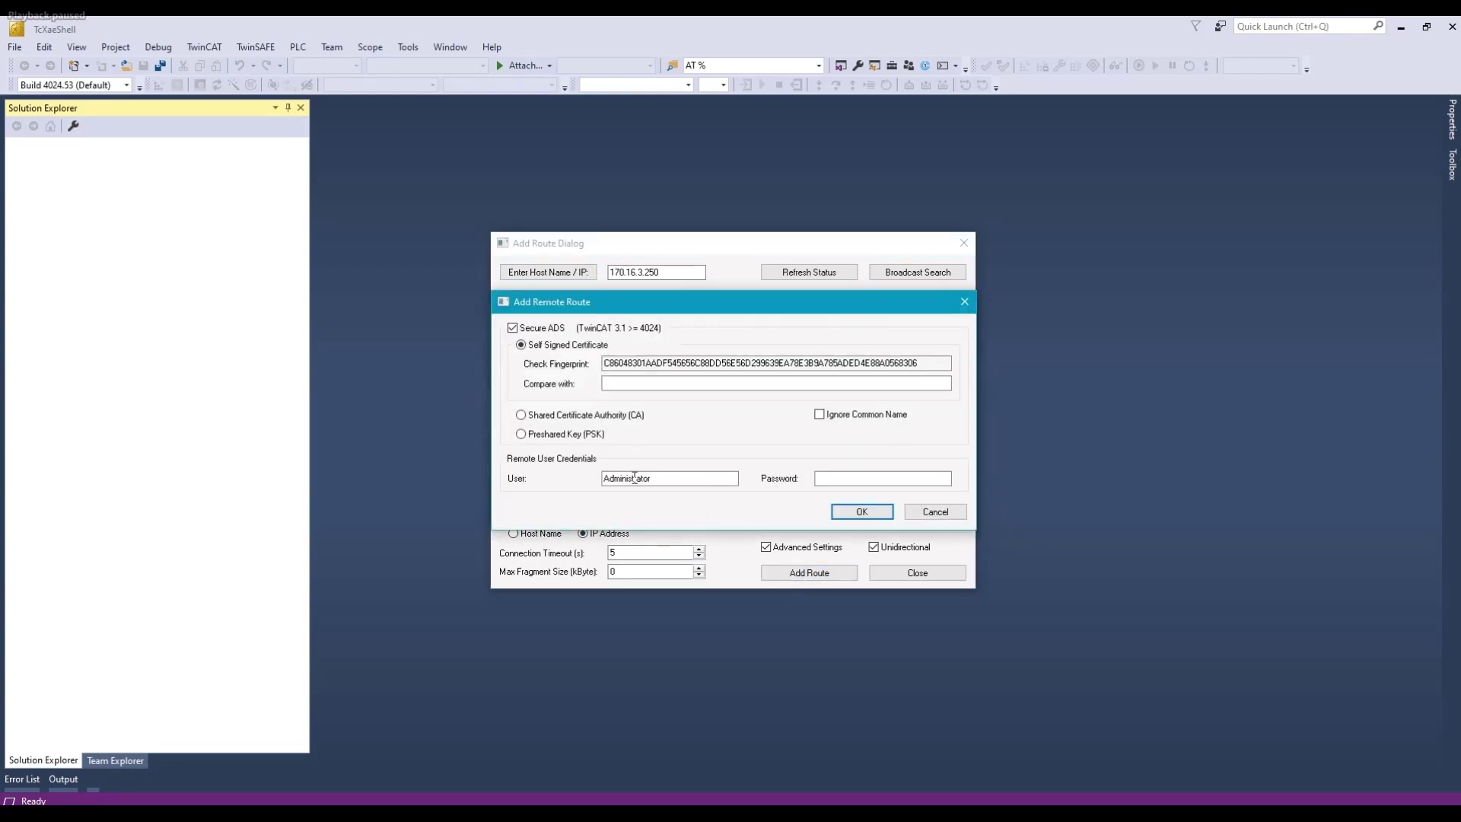
Step: Add the CX-6B9924 route with Secure ADS off and the Administrator password, then close the search
click(533, 331)
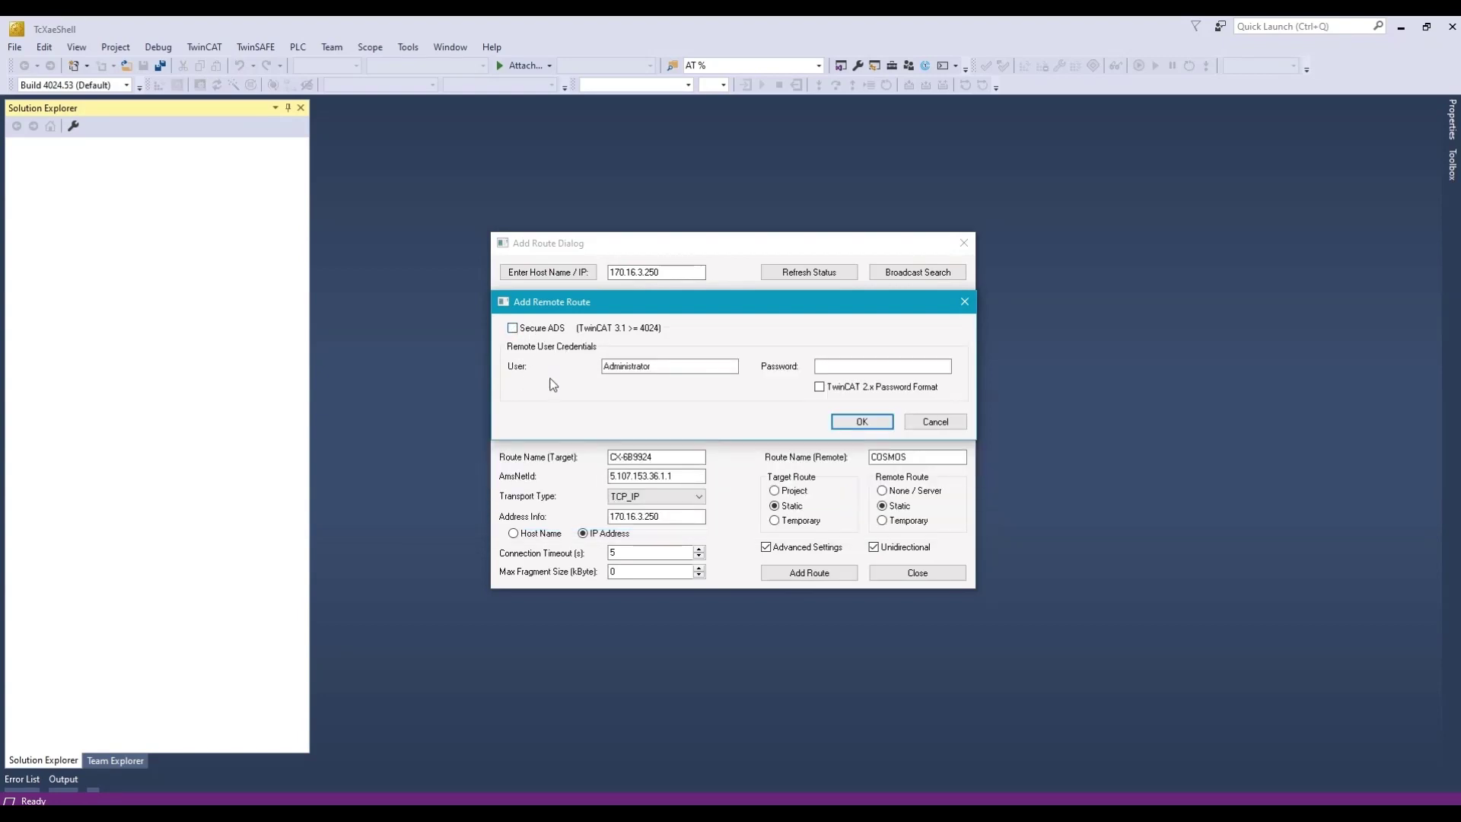
double_click(599, 367)
click(835, 367)
text(1)
click(854, 421)
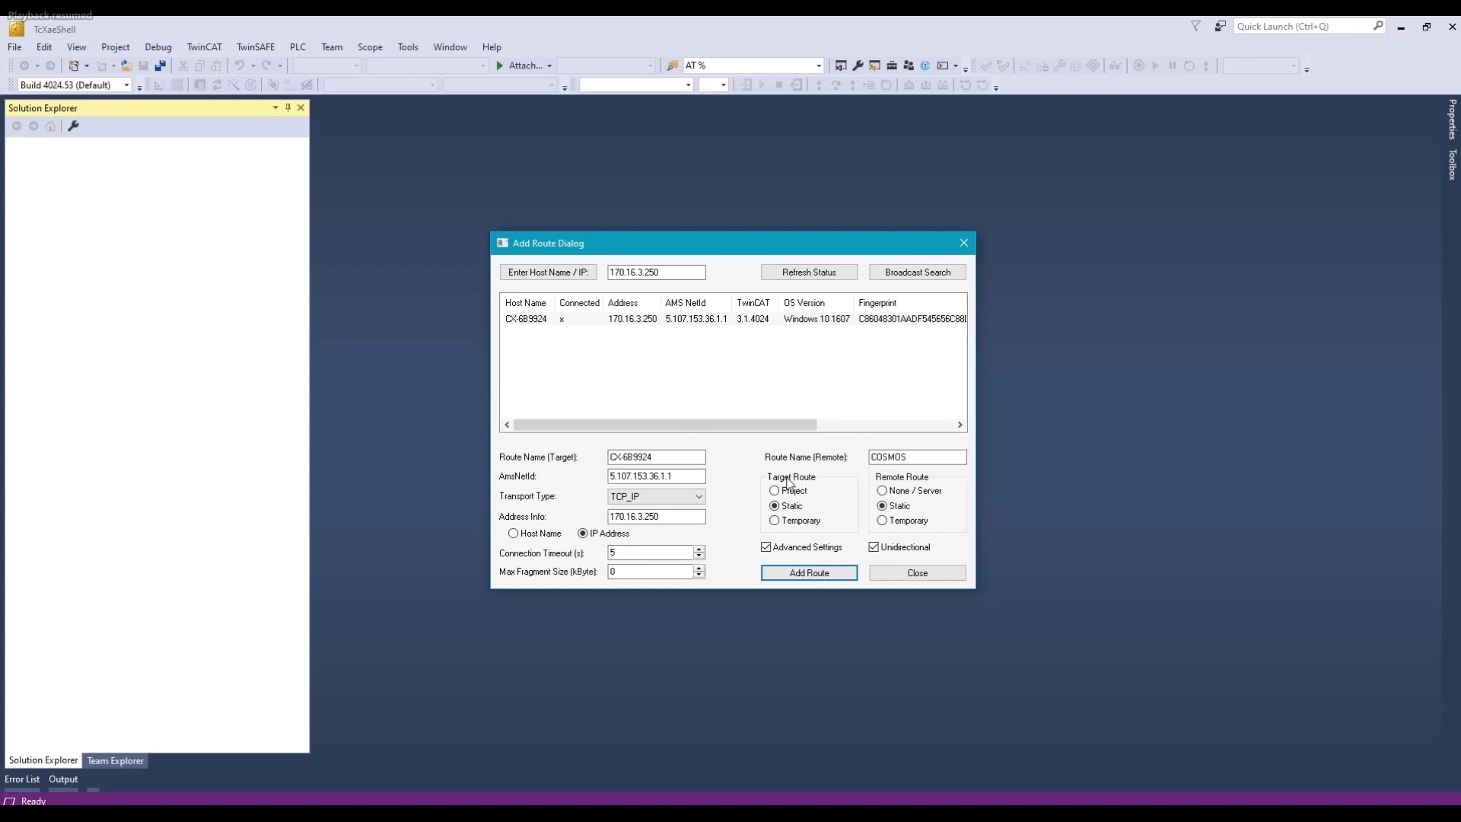
click(893, 573)
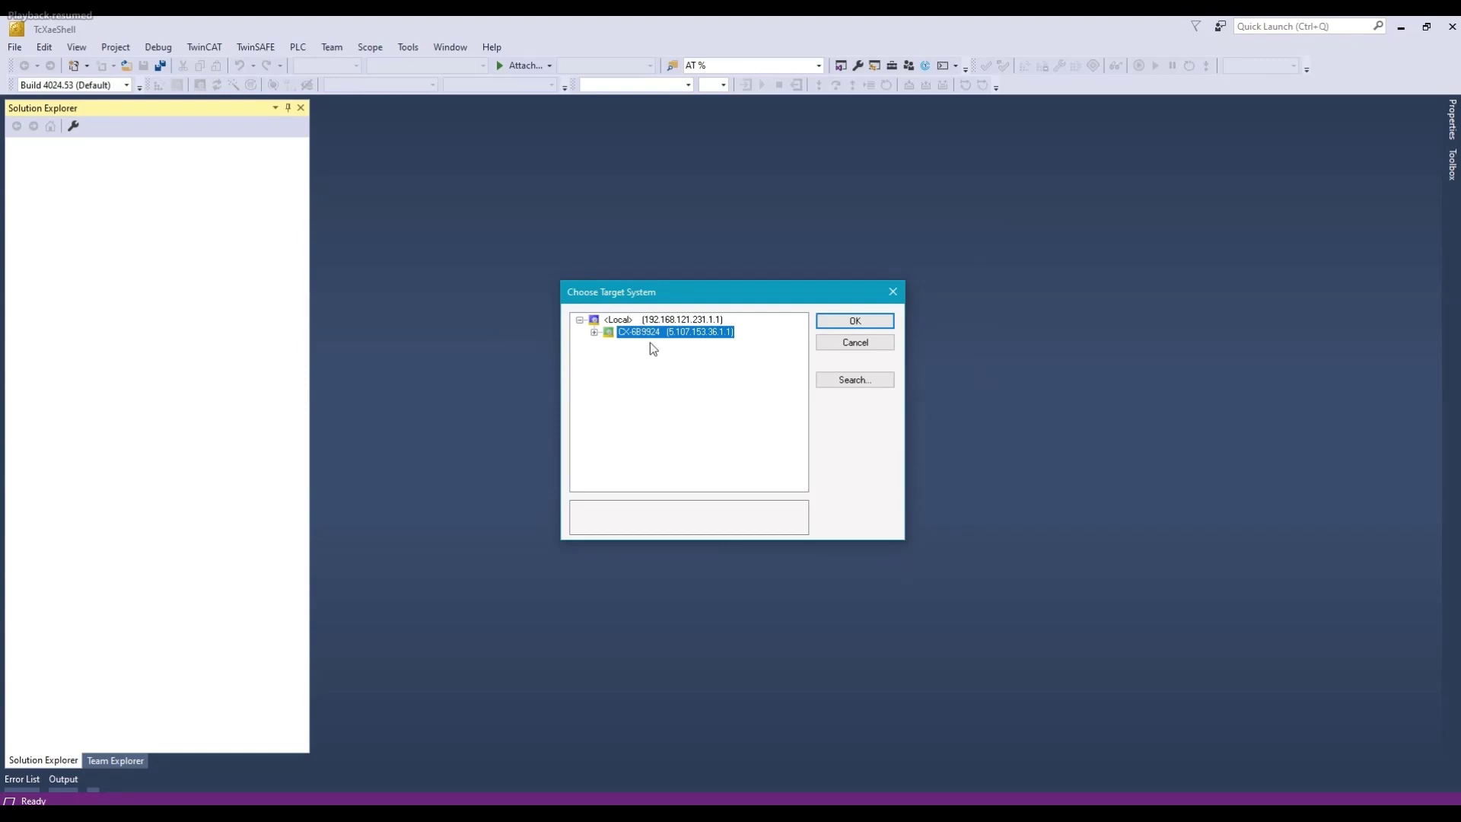
Step: Confirm CX-6B9924 as the target to load the project from
click(823, 327)
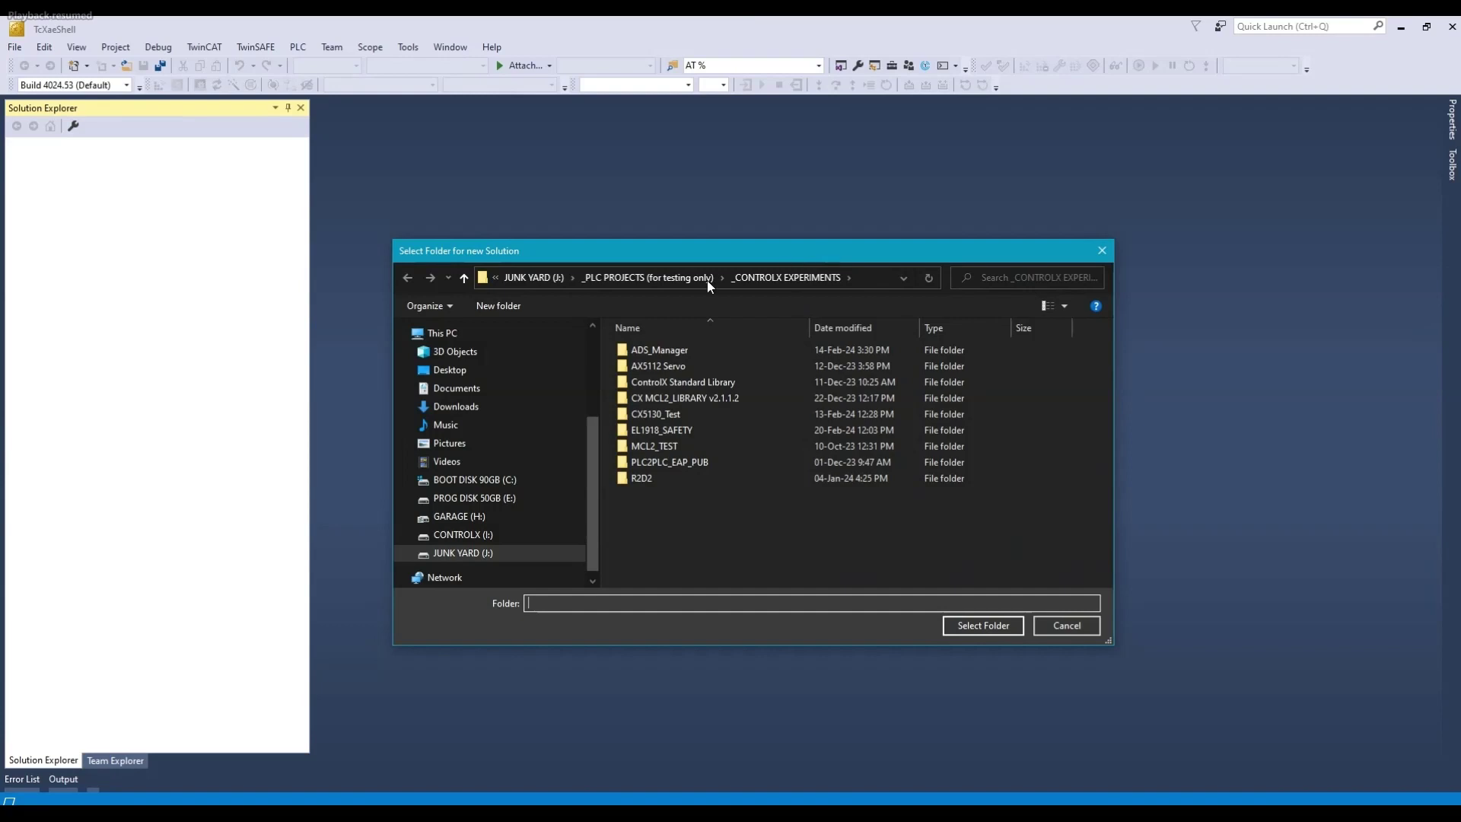
Step: Create a new Desktop folder named X and use it for the uploaded CX090 solution
click(486, 377)
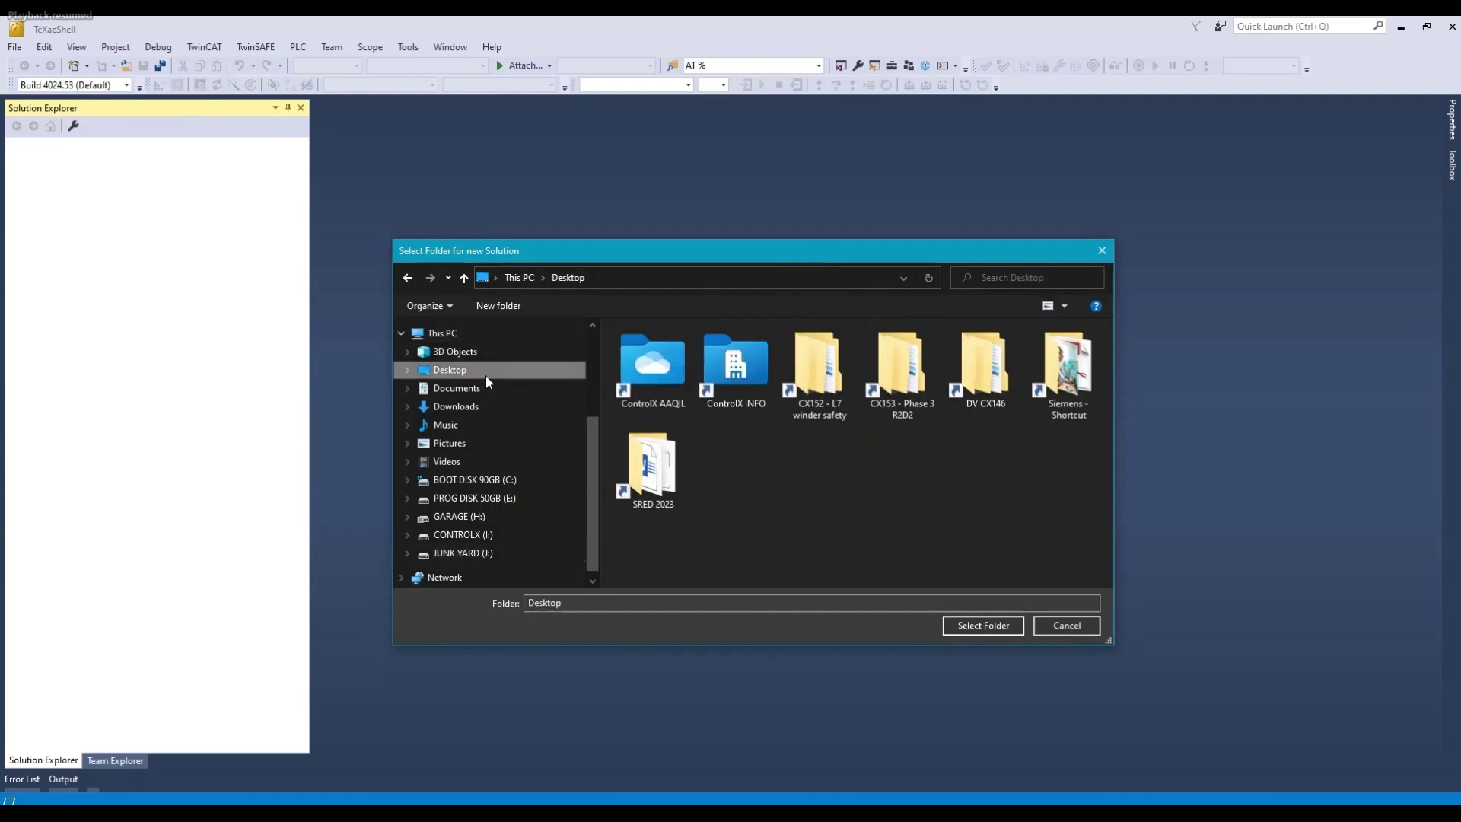
right_click(764, 501)
mouse_move(660, 680)
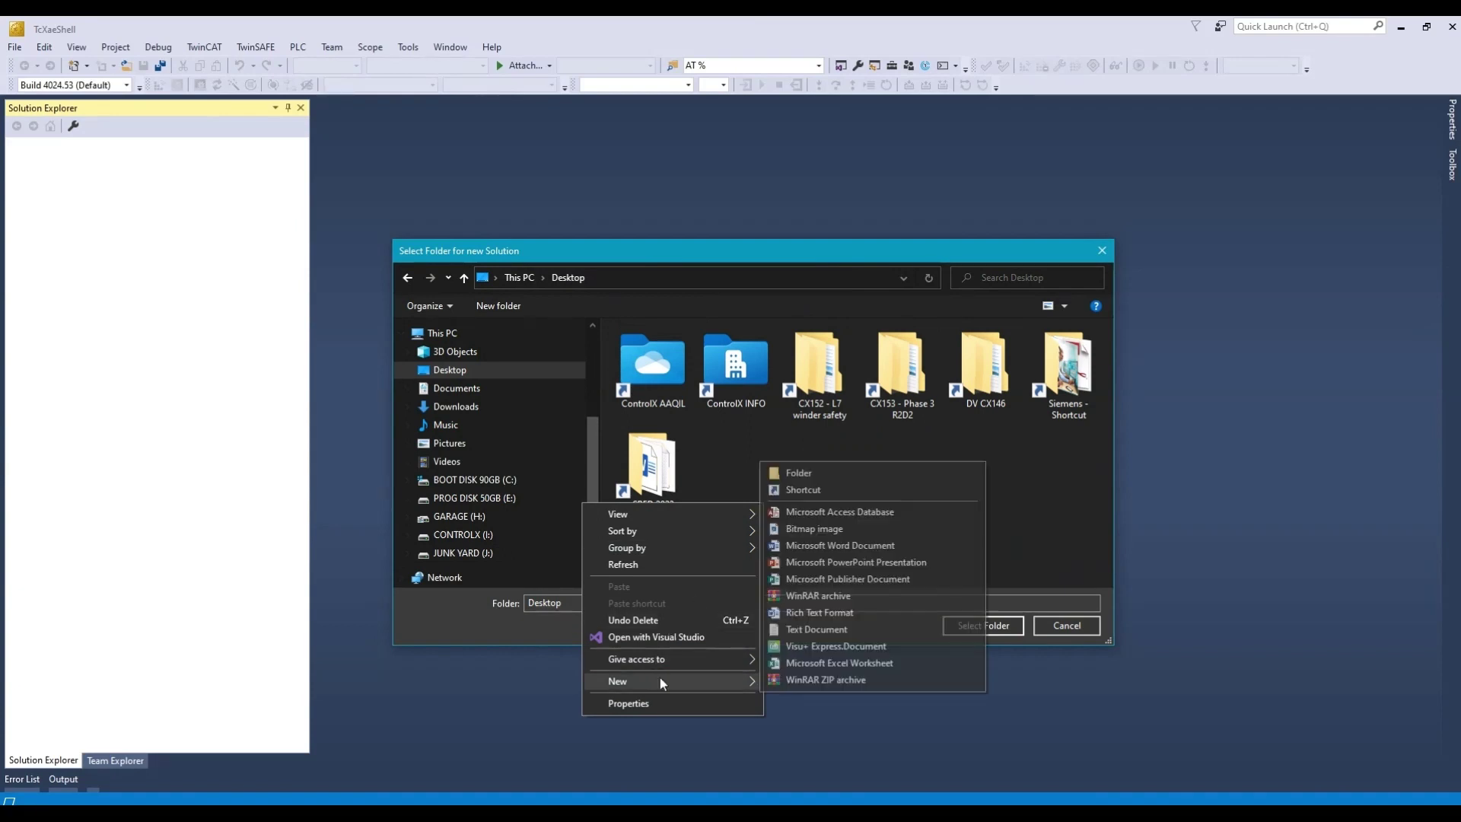
click(813, 472)
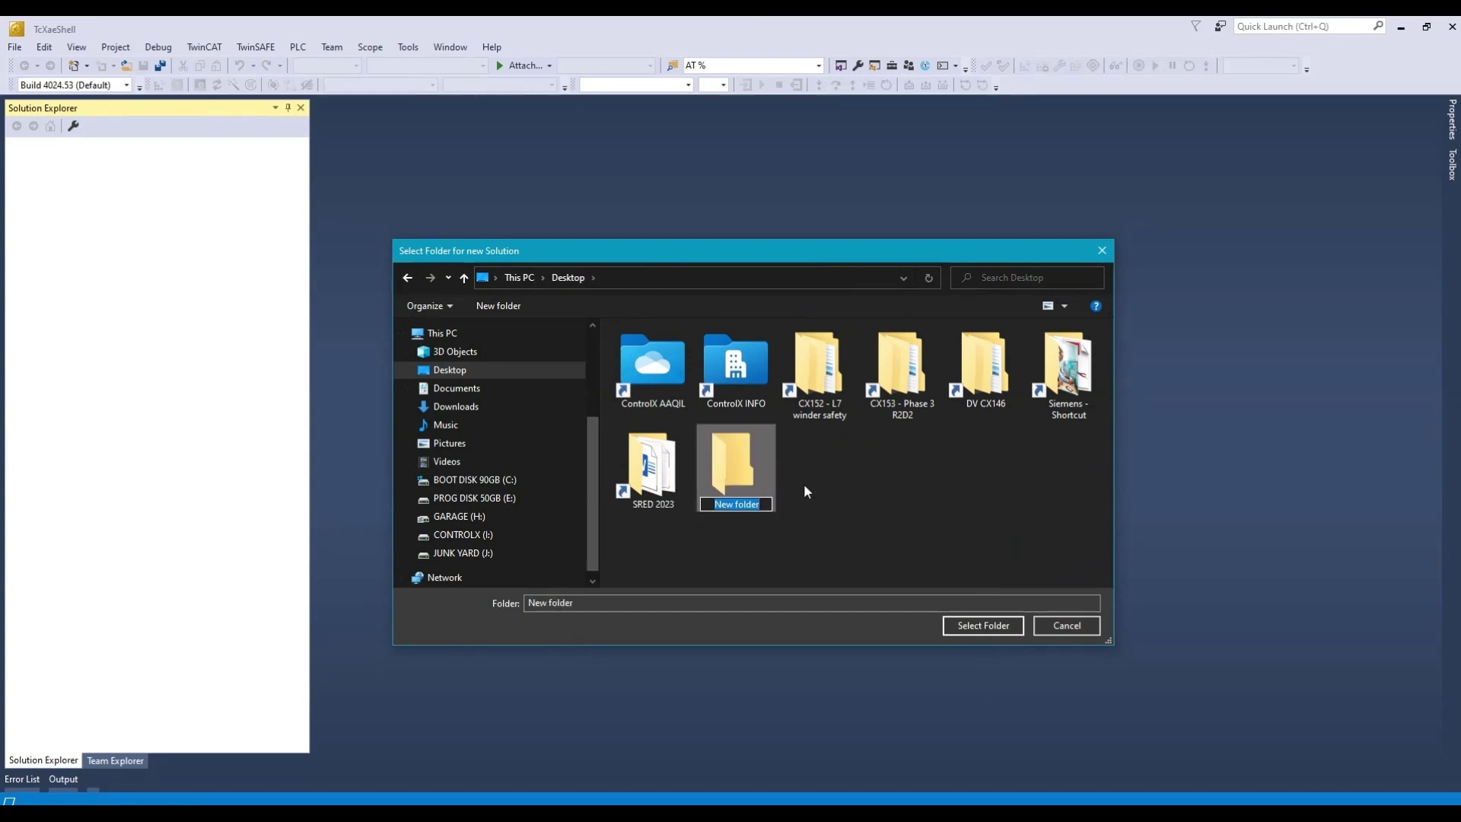
text(X)
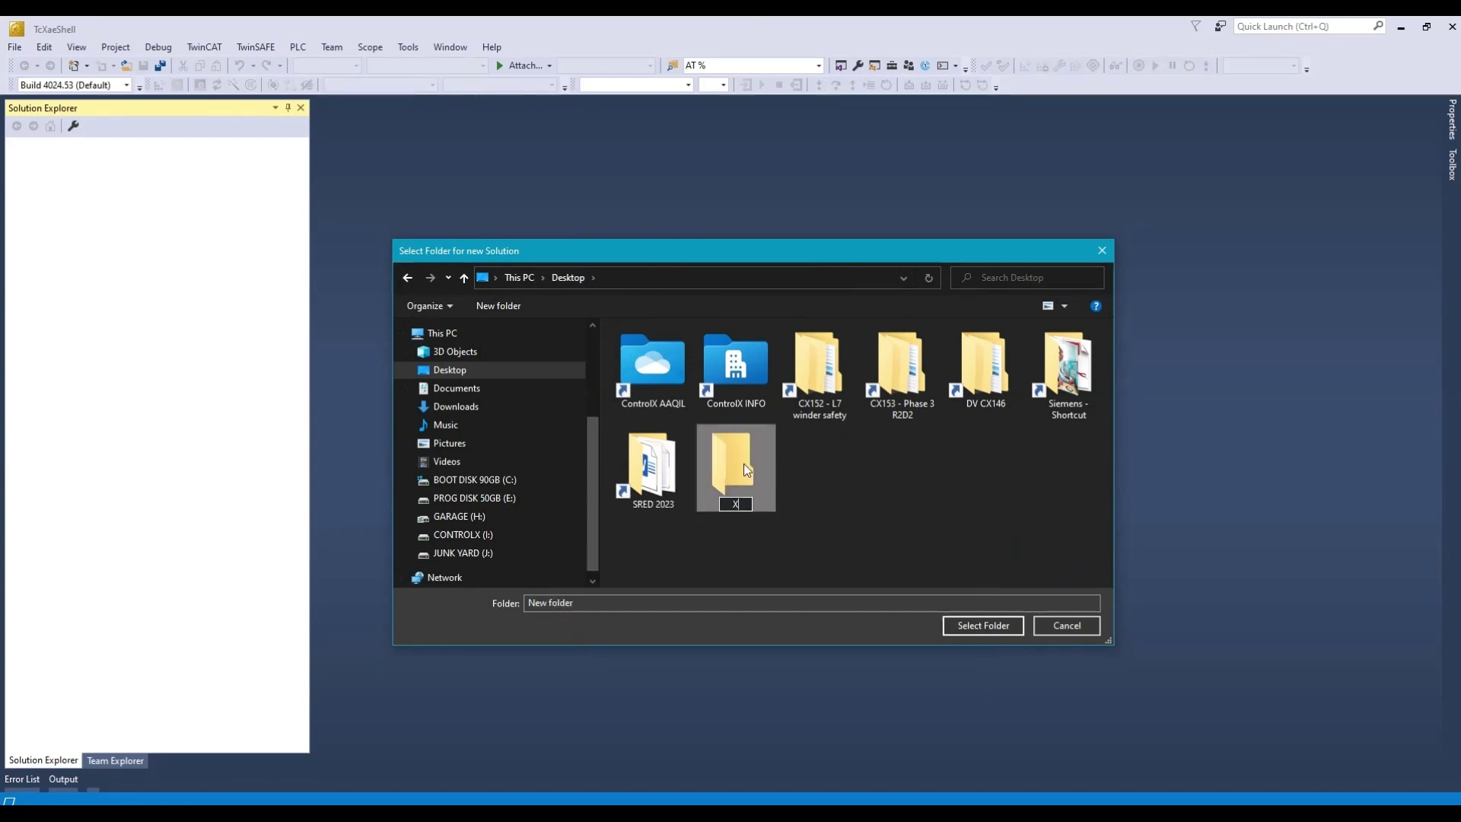
key(Return)
click(967, 631)
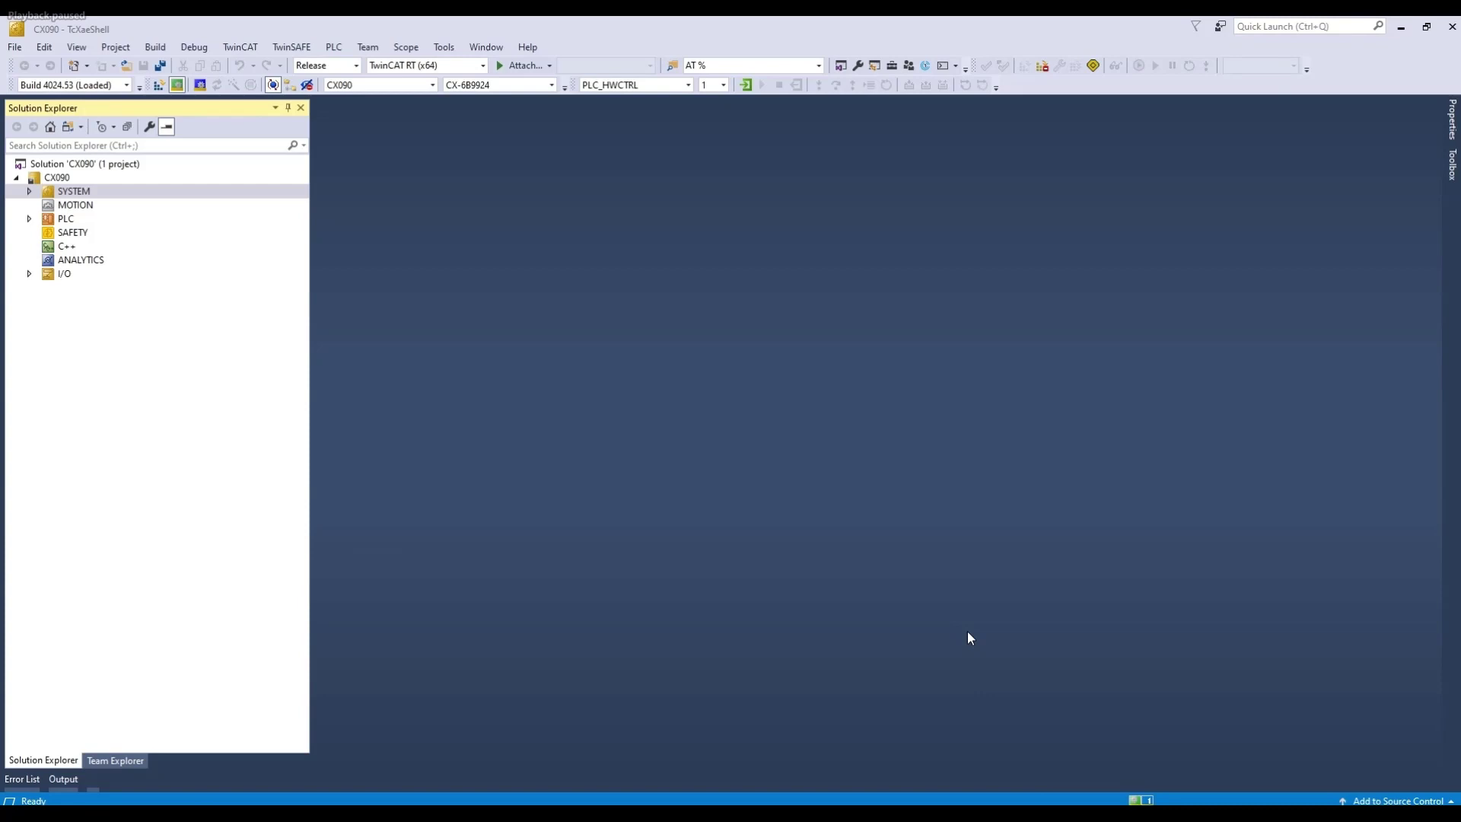
Step: Expand SYSTEM > Tasks to show the PLC tasks
click(31, 192)
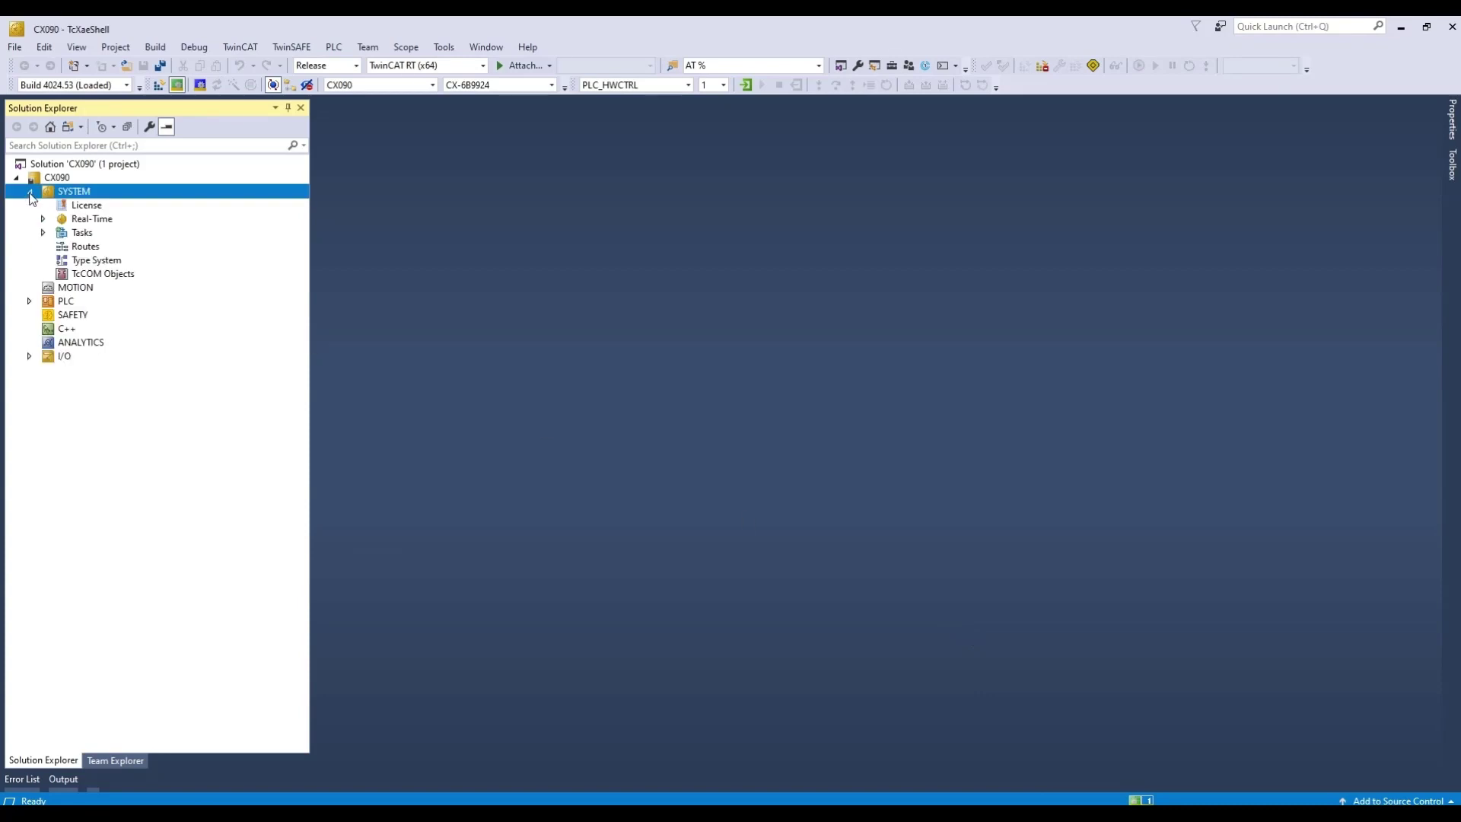
click(43, 233)
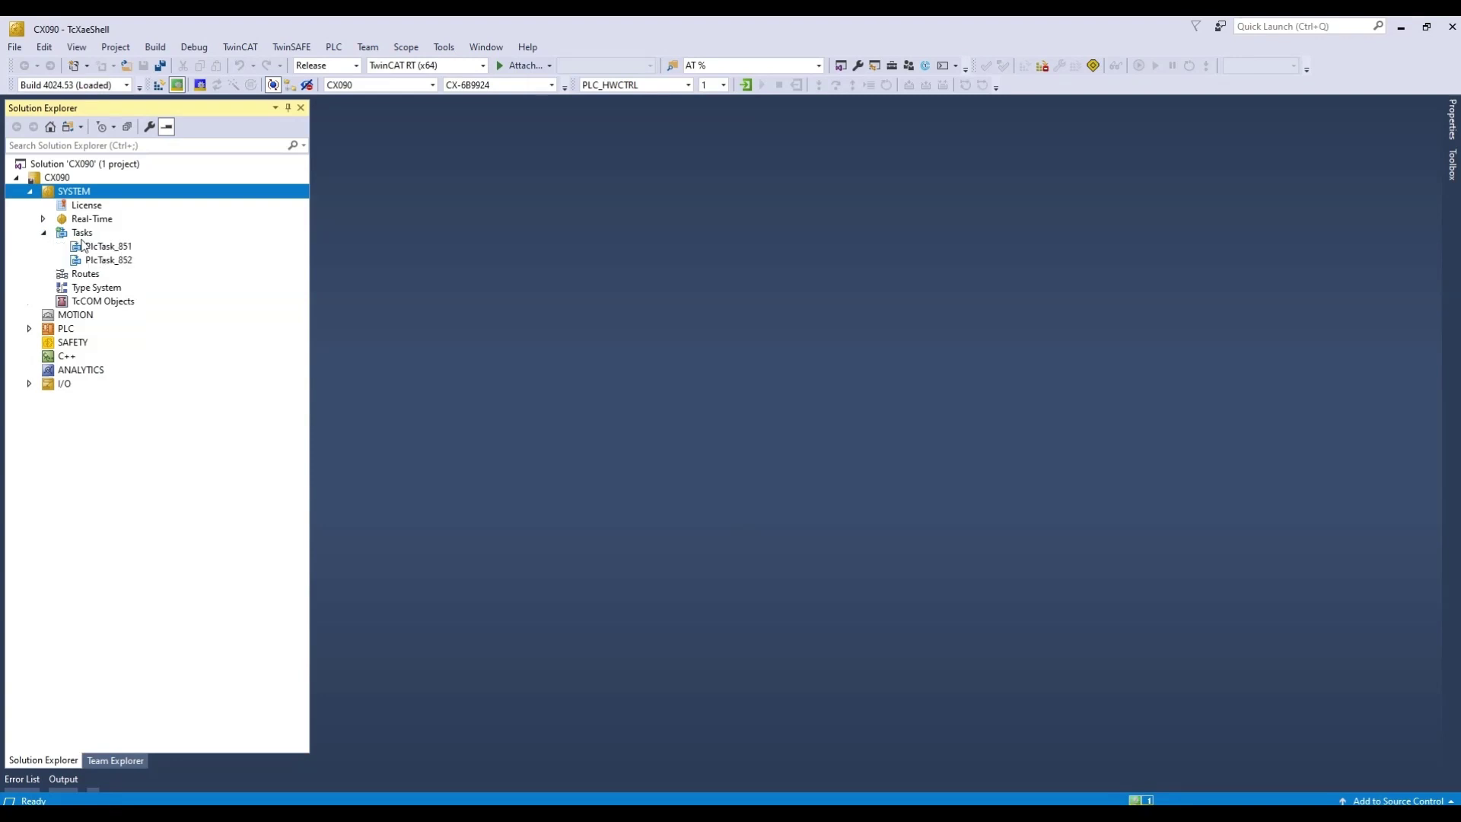
click(43, 220)
click(44, 219)
Step: Open MAIN (PRG) from the POUs folder of PLC_HWCTRL Project
click(30, 329)
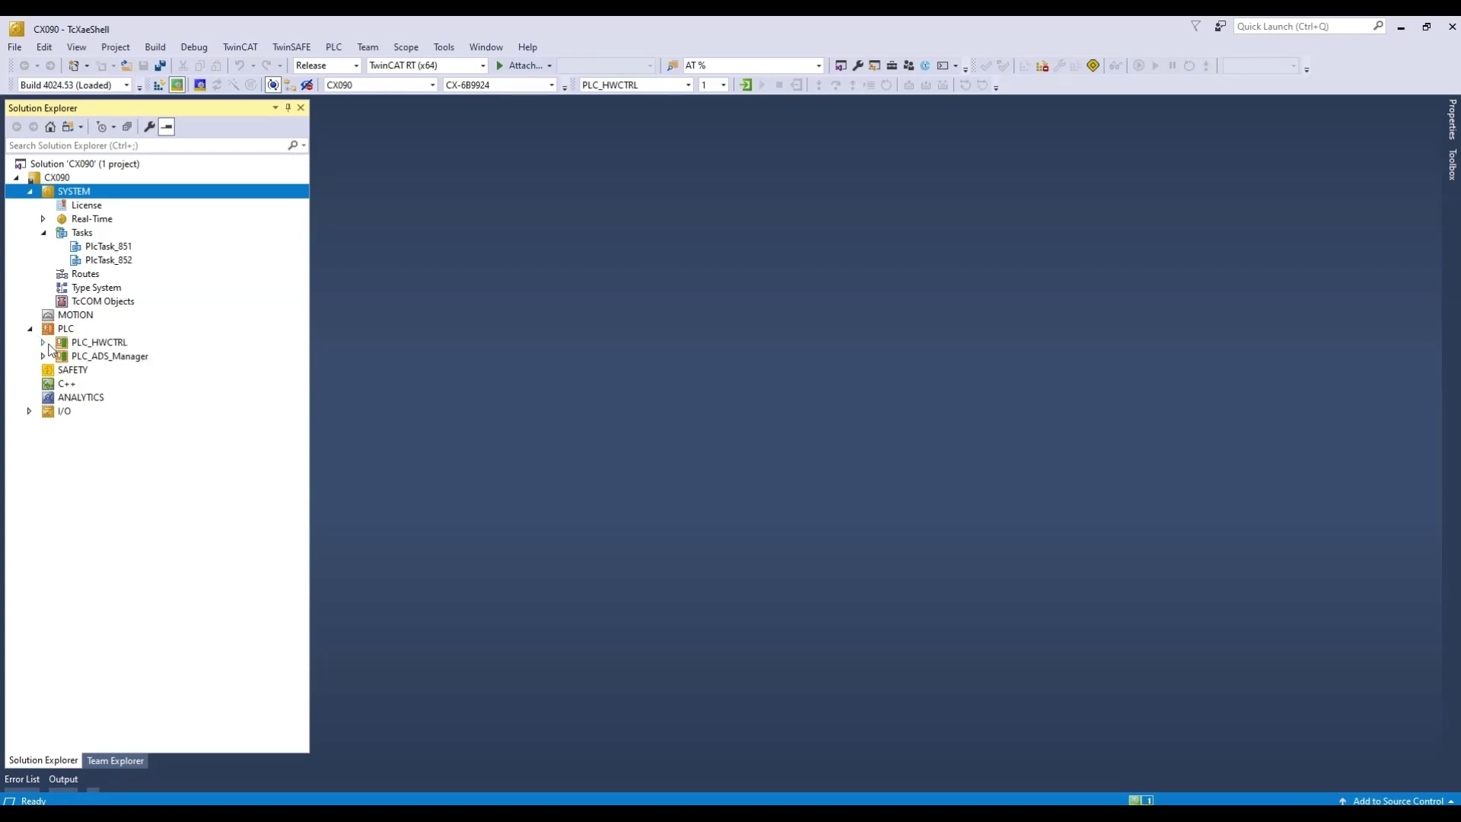
click(43, 342)
click(44, 384)
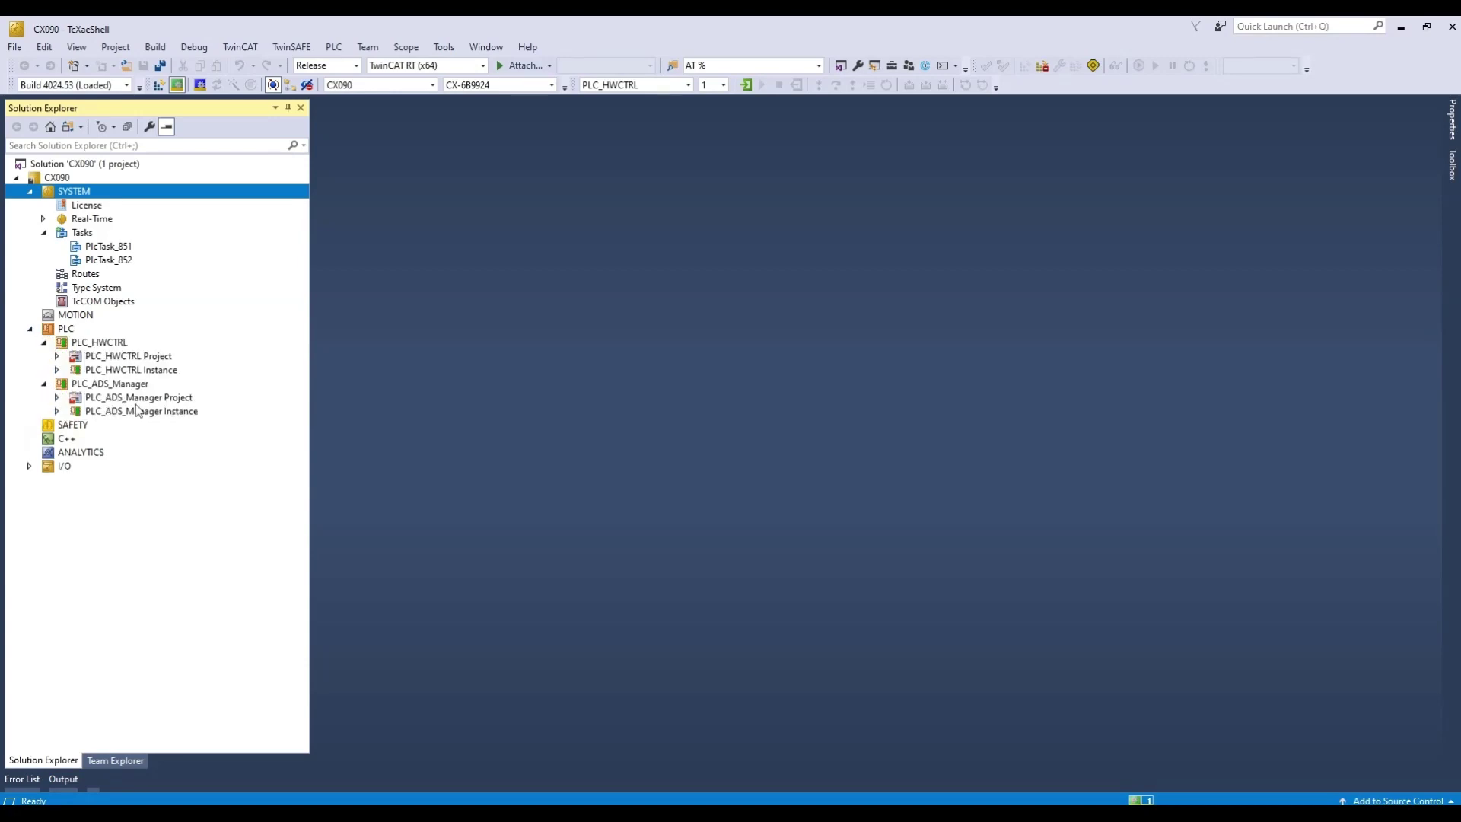
click(44, 384)
click(57, 357)
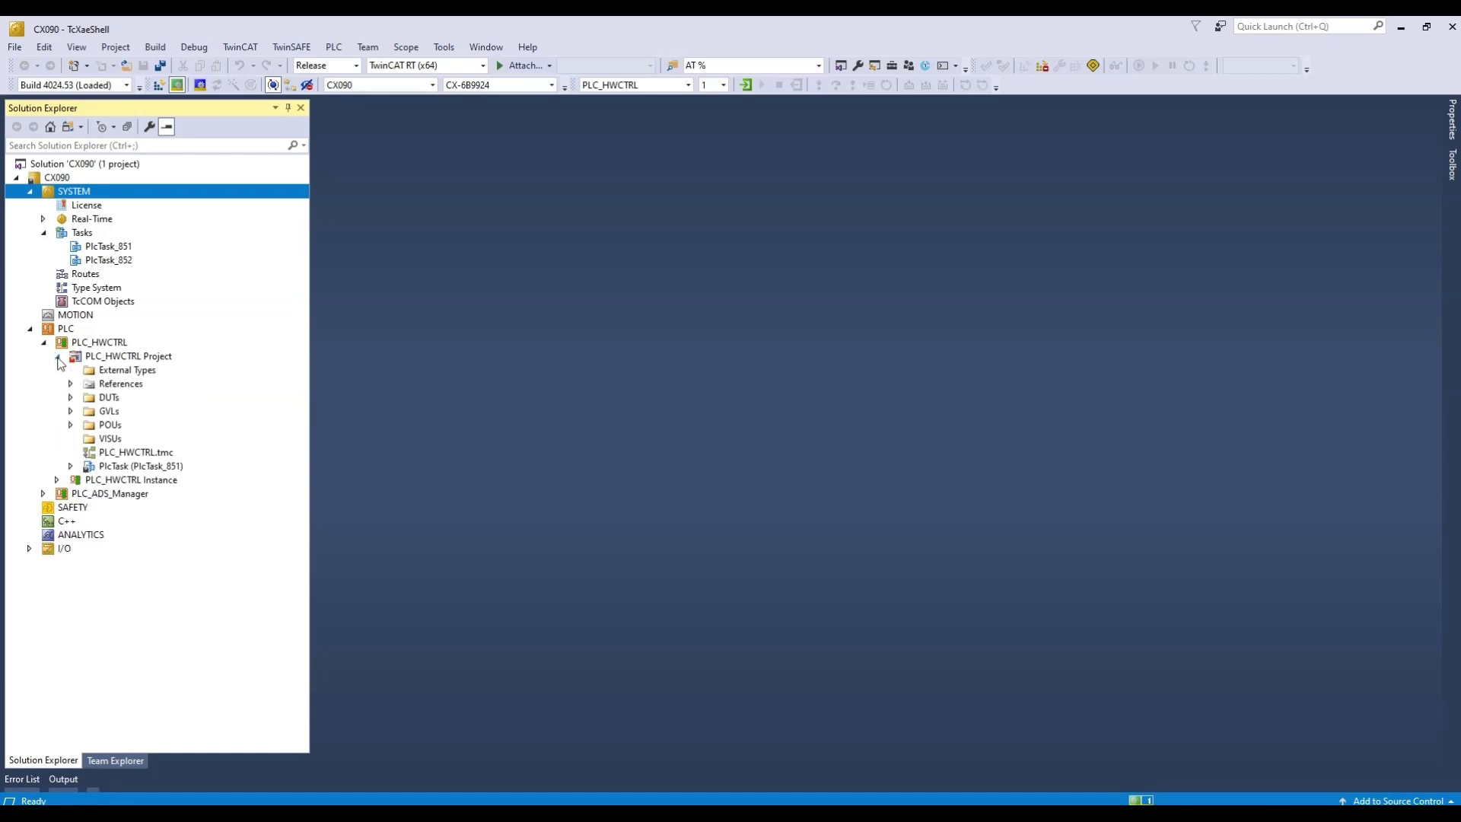
click(71, 426)
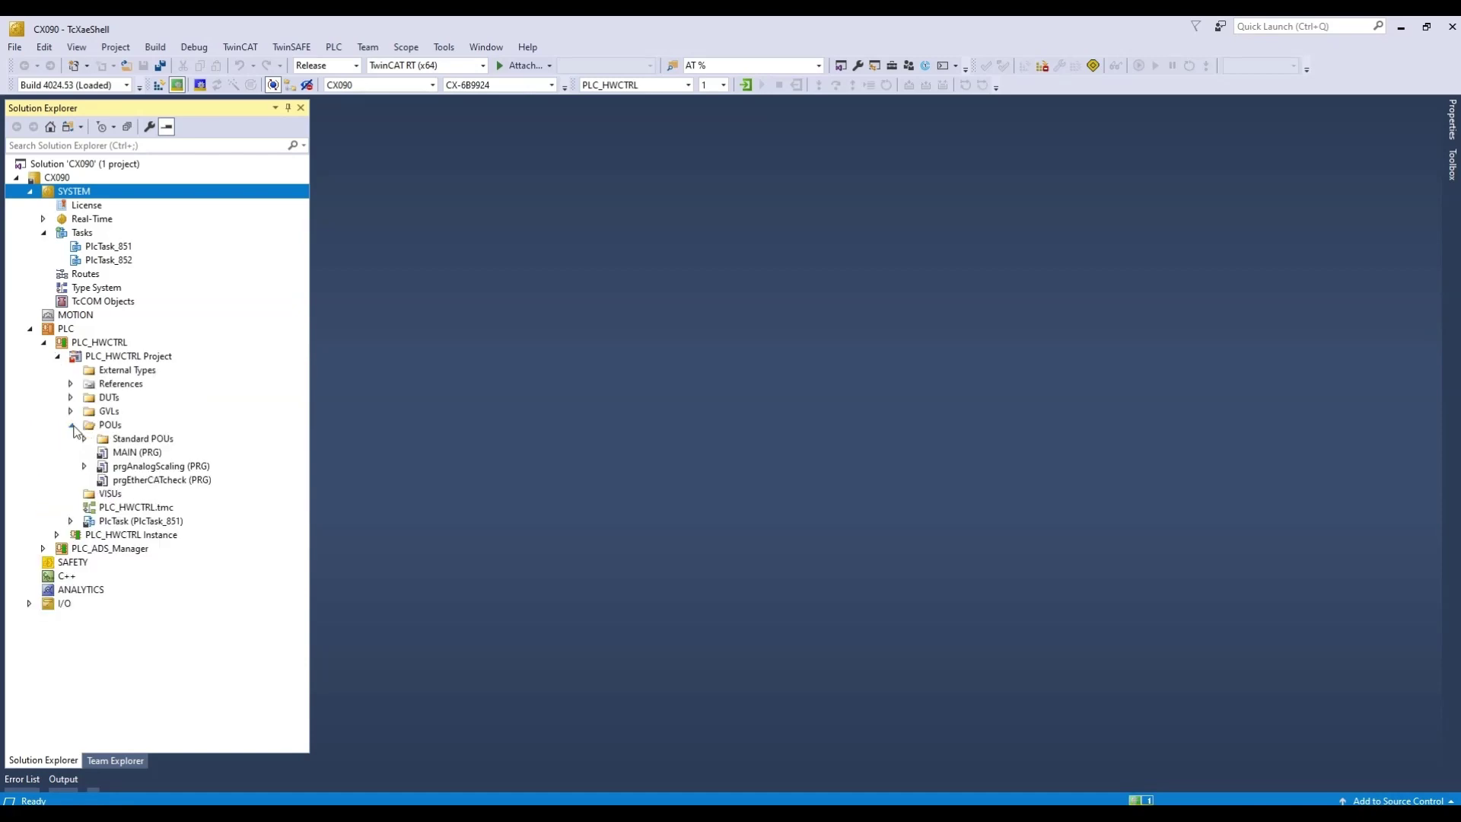
double_click(133, 453)
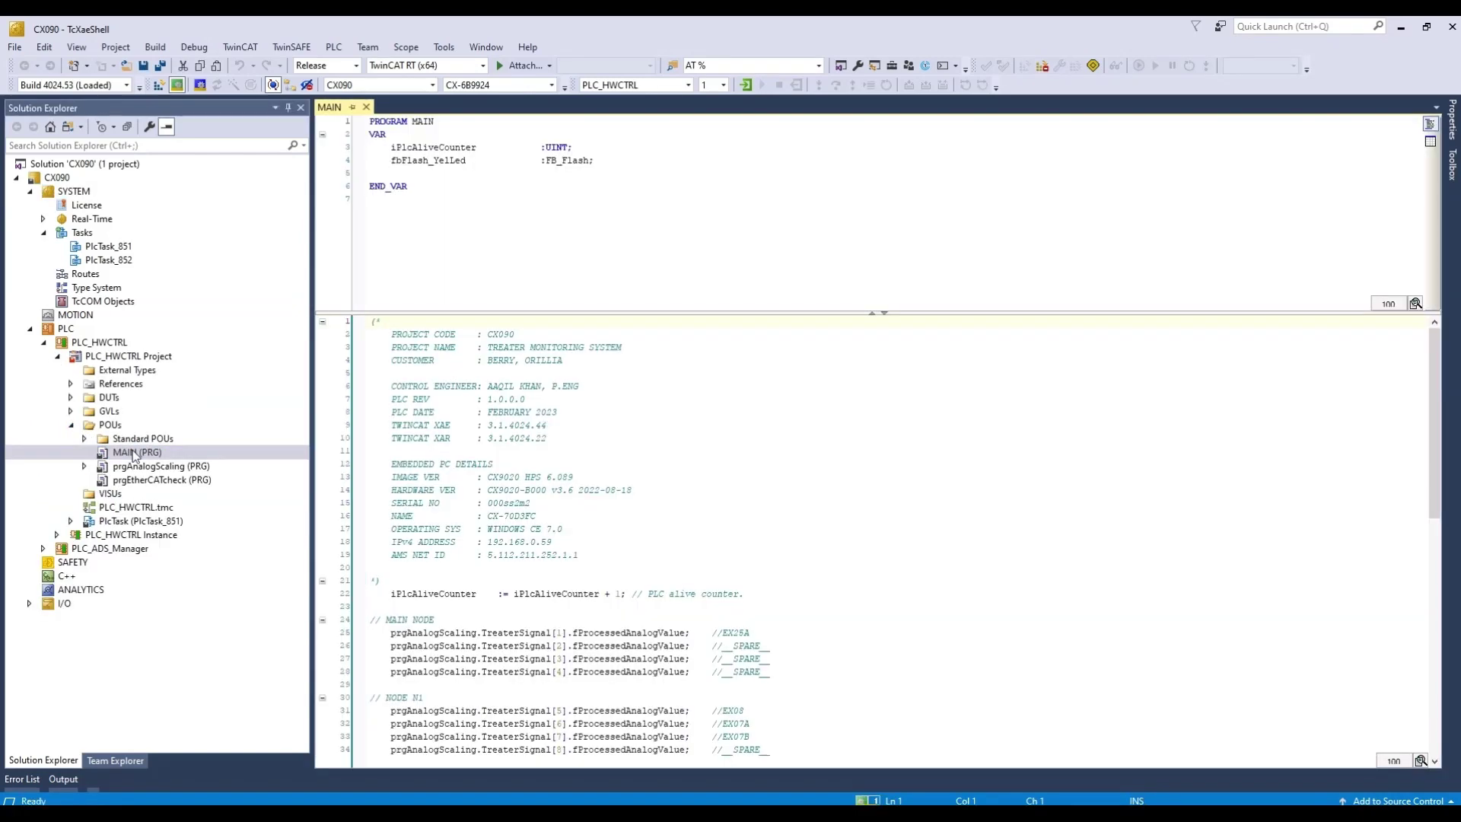
Step: Fold the 19-line header comment in MAIN and scroll through the code
click(323, 322)
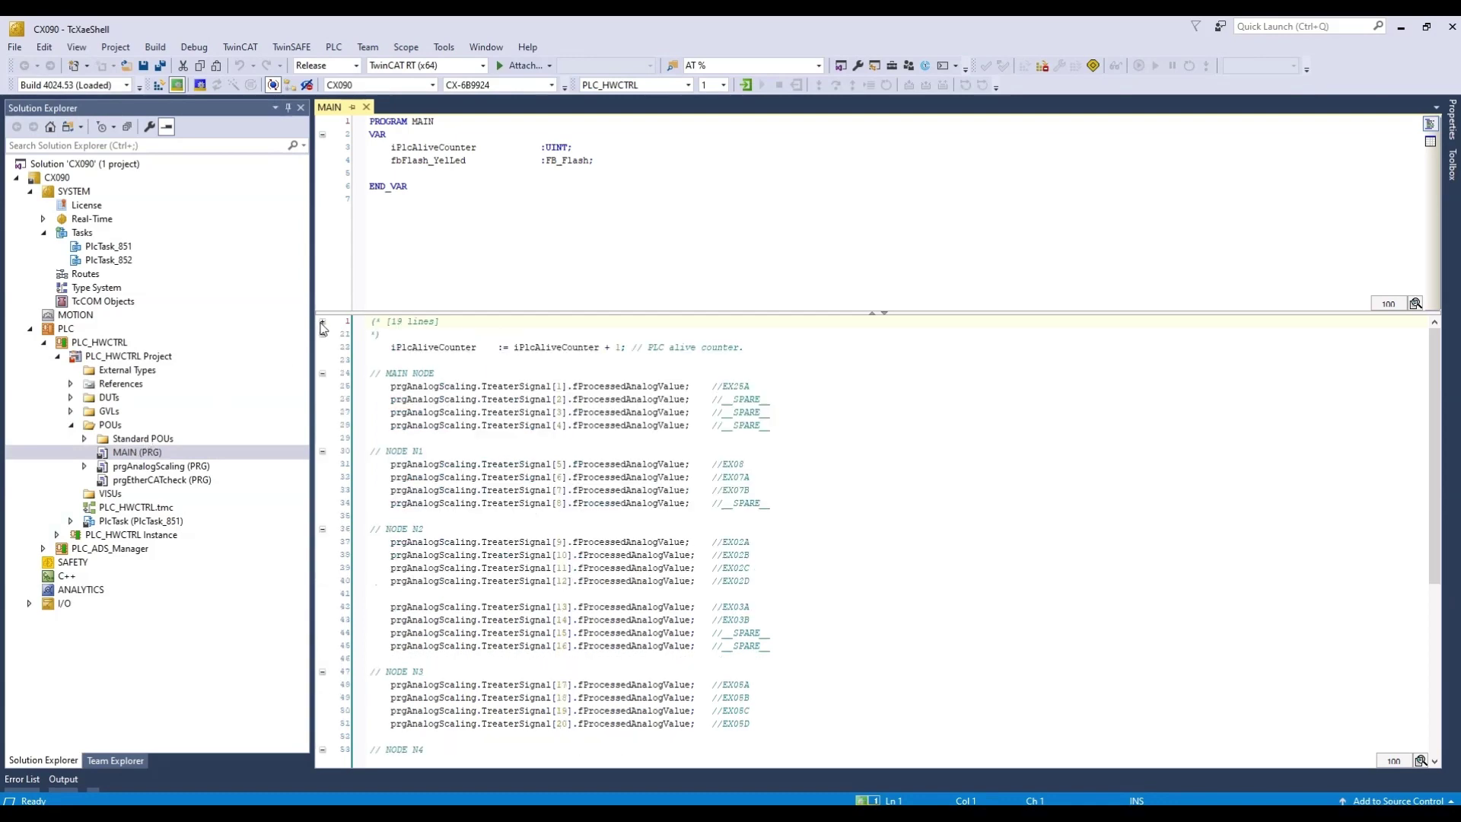
drag(331, 314, 332, 208)
scroll(523, 436, down, 4)
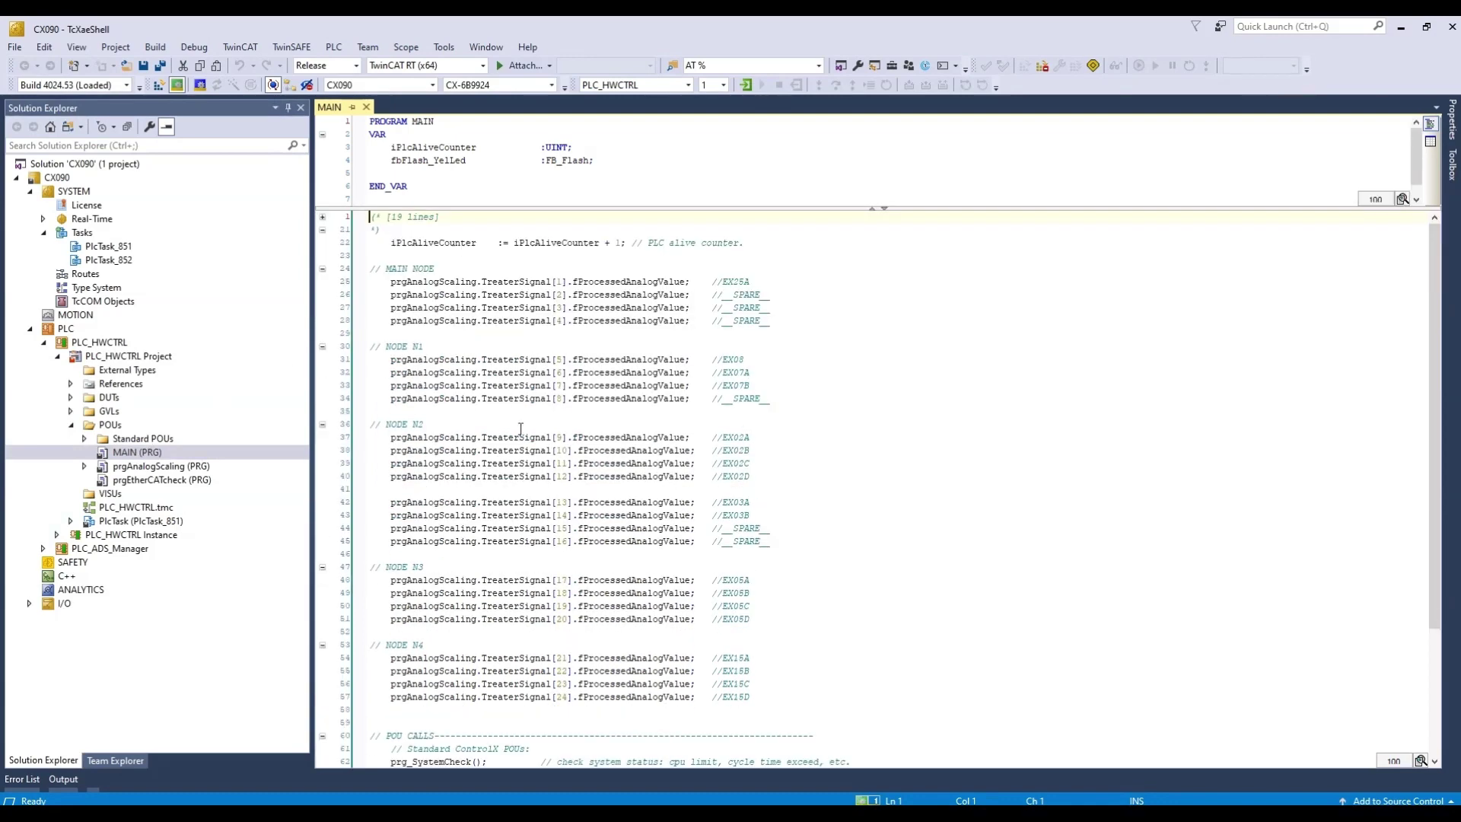
scroll(523, 437, up, 4)
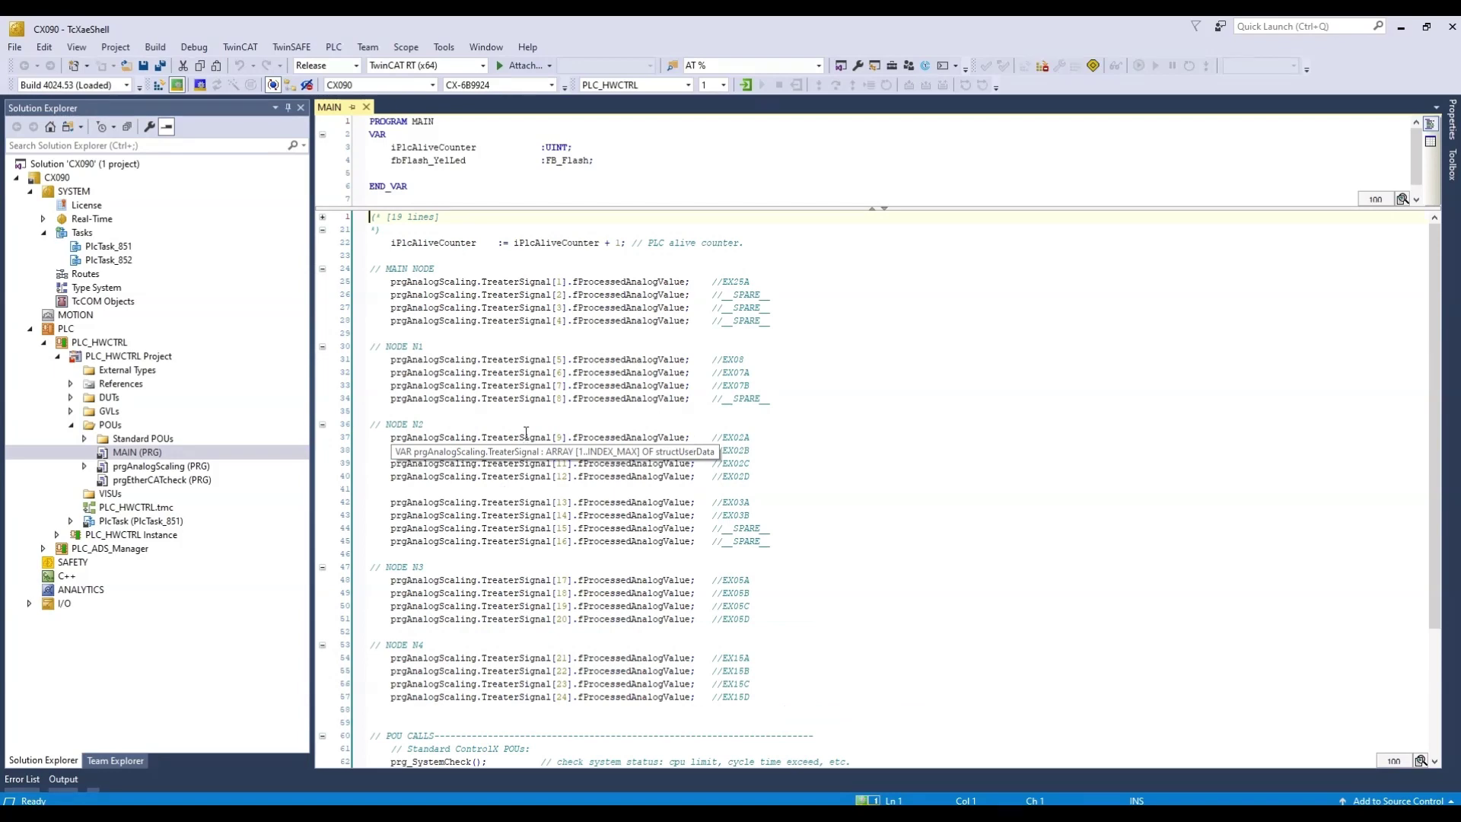
Step: Close MAIN and open prgHeartbeat (PRG) from Standard POUs
click(366, 106)
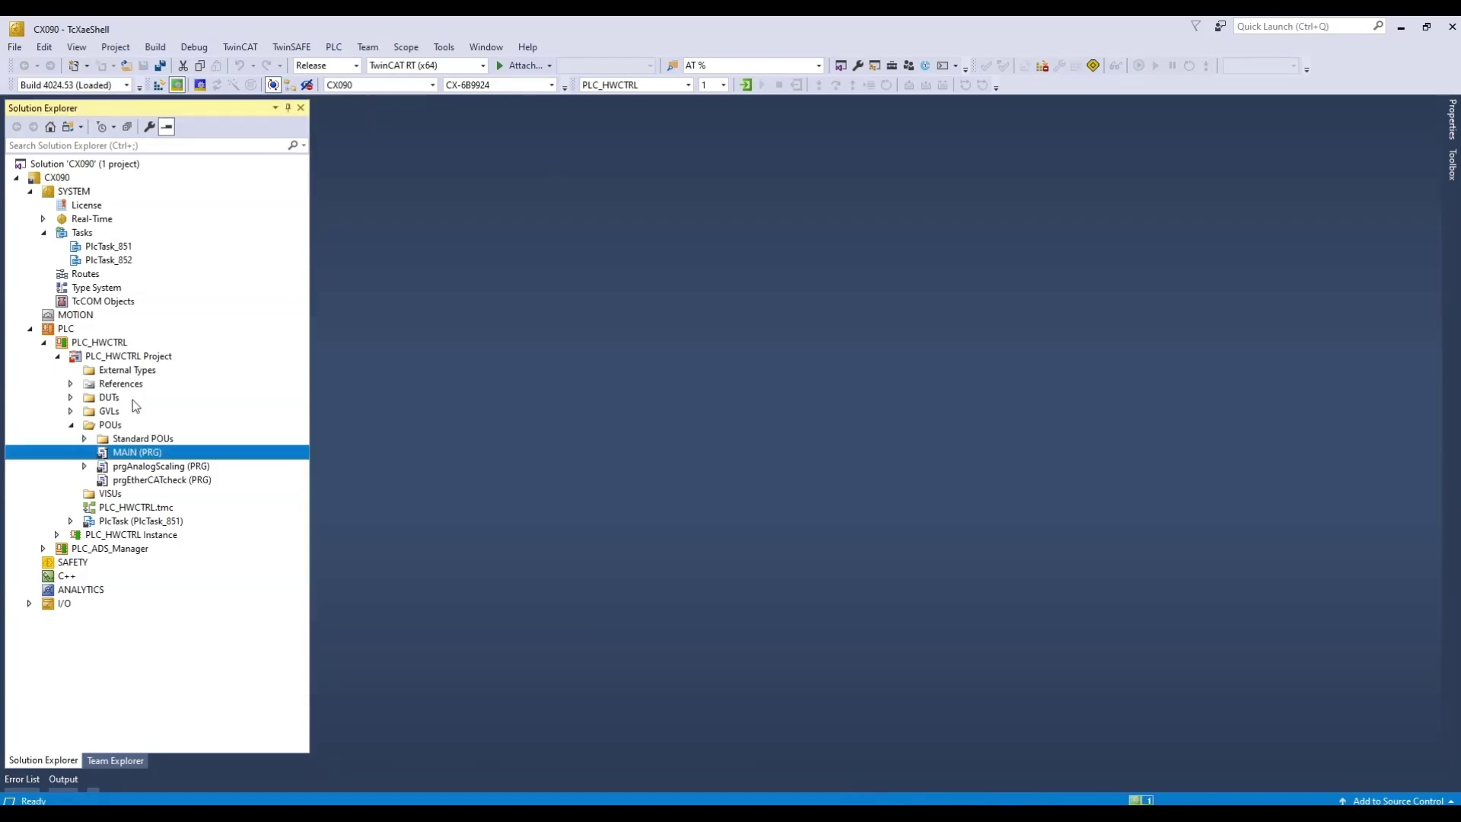
click(85, 440)
double_click(138, 480)
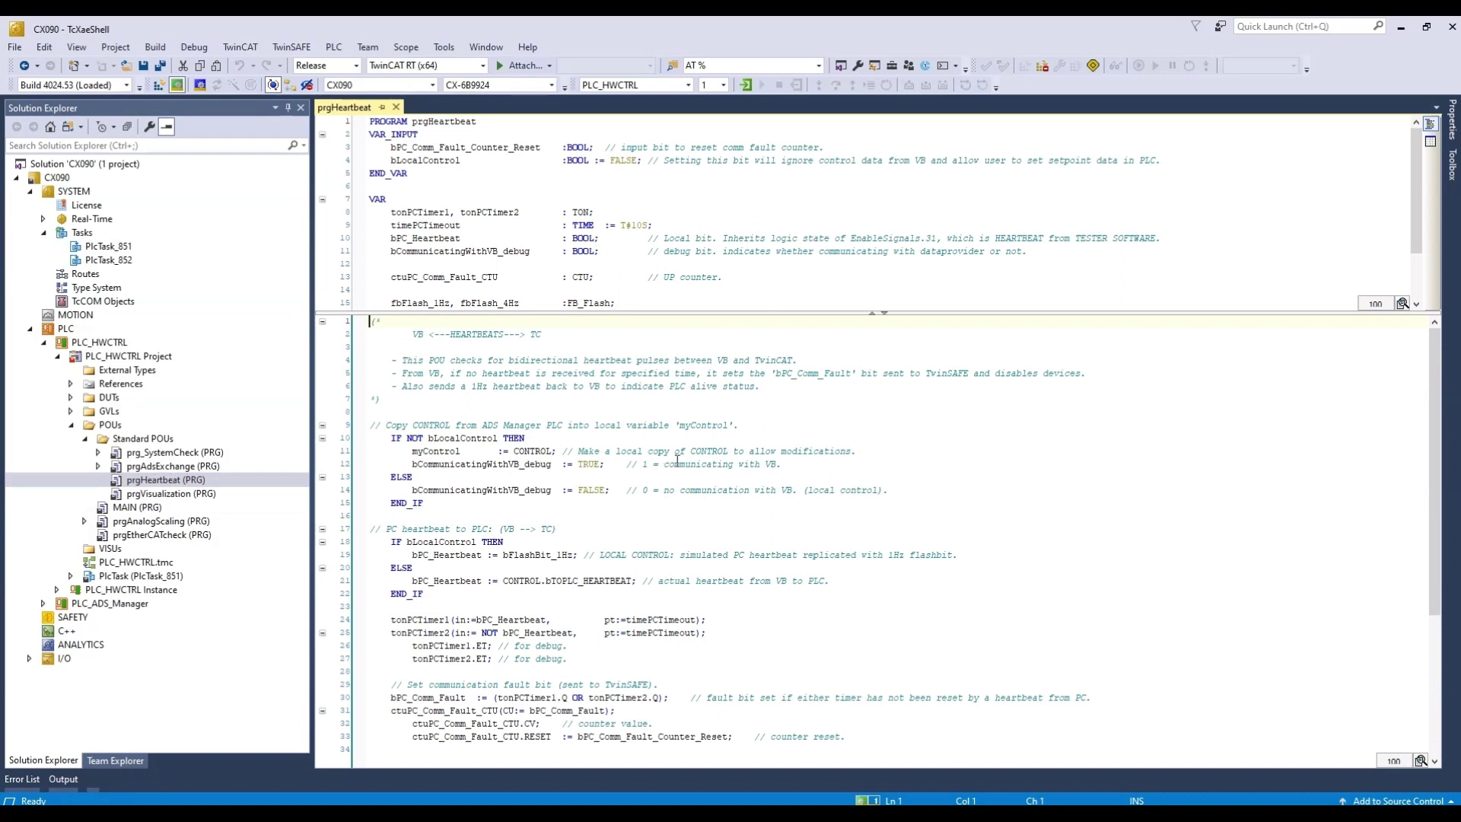
Step: Log in to the PLC and shrink the online variable table to enlarge the code view
click(747, 83)
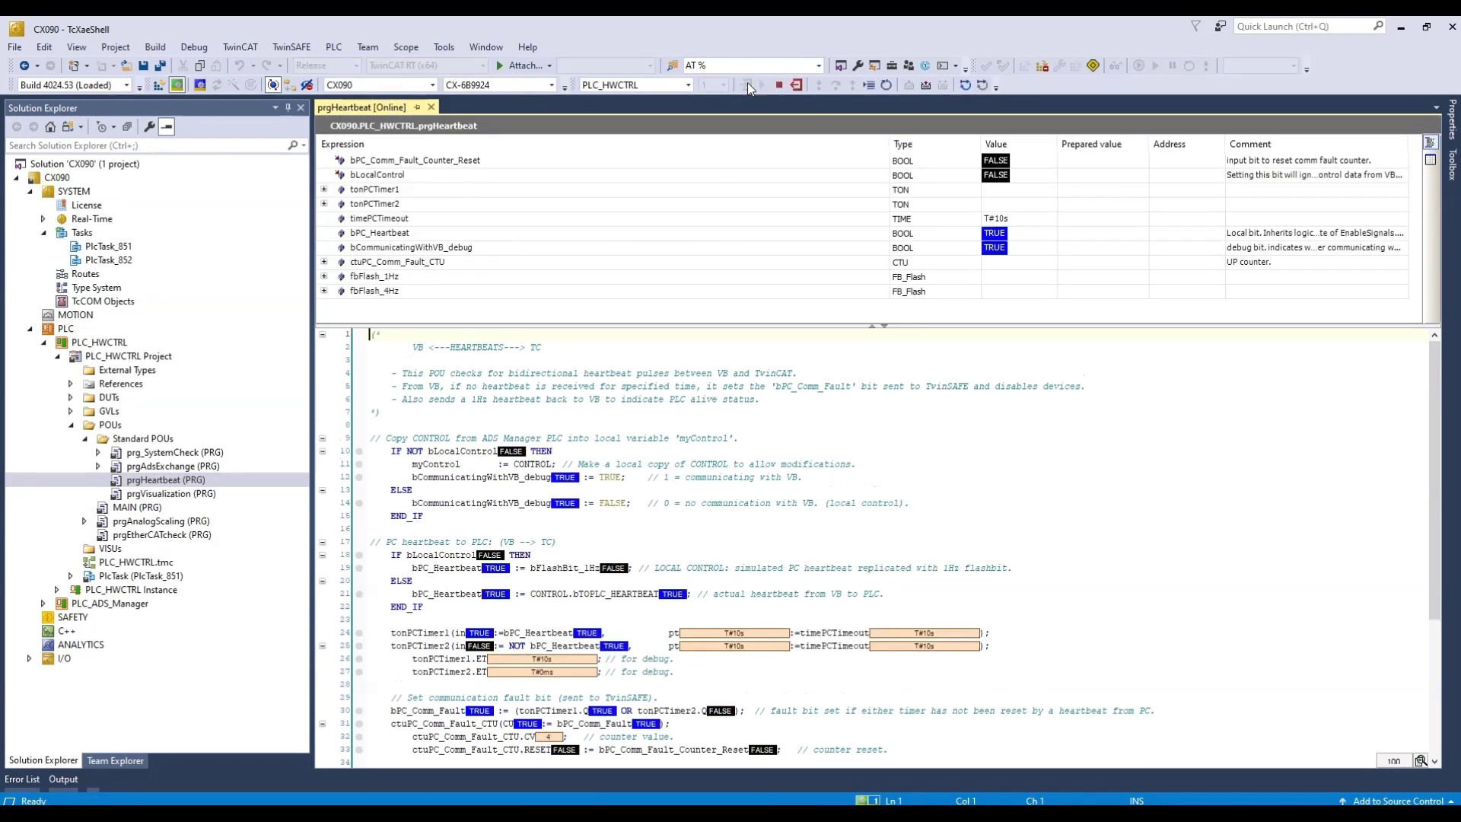
drag(827, 326, 828, 206)
scroll(694, 320, down, 2)
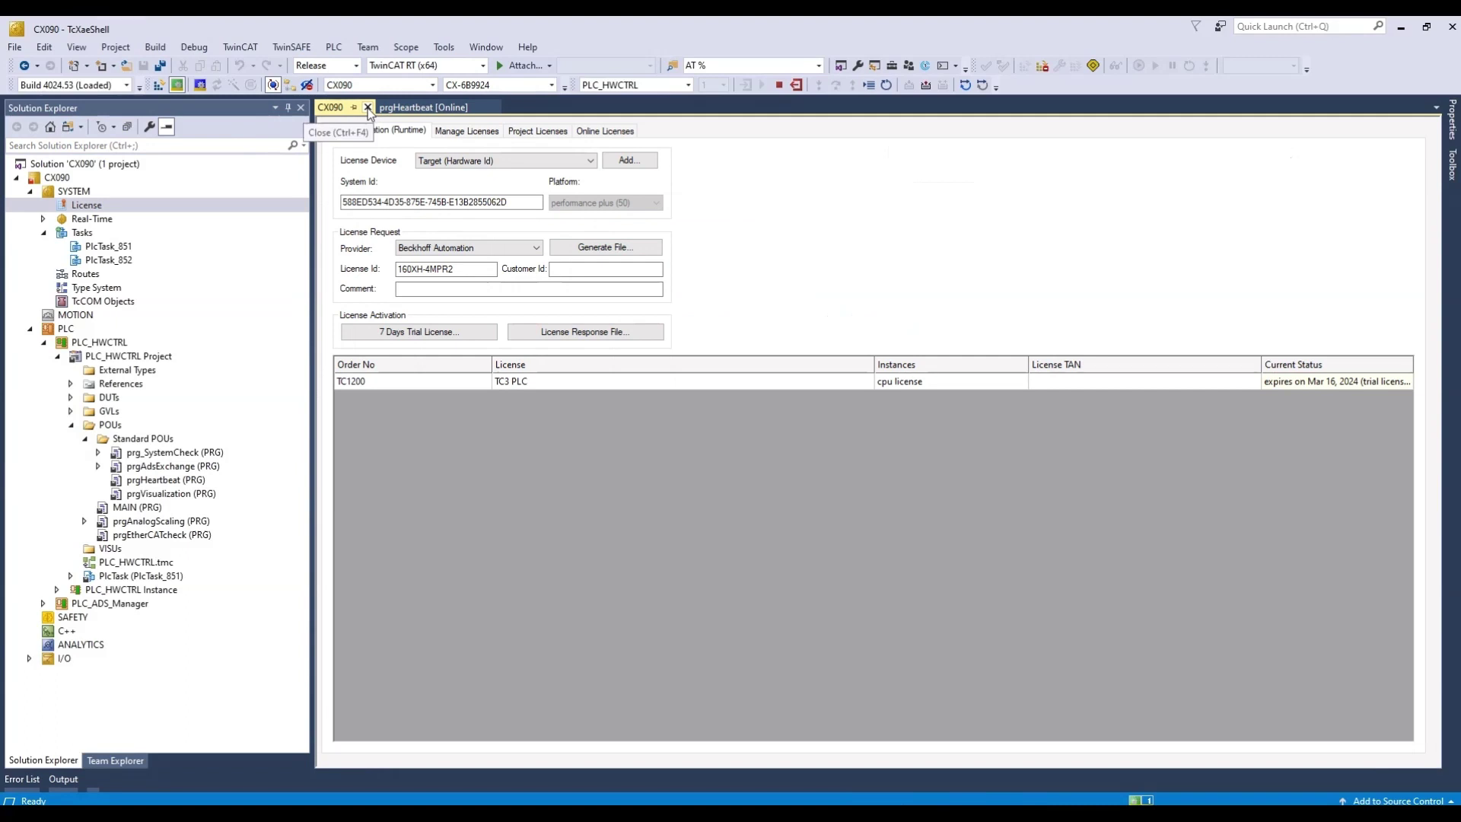
Step: Close the CX090 license page and review PlcTask_851 and PlcTask_852 settings (10 ms cycles)
click(367, 107)
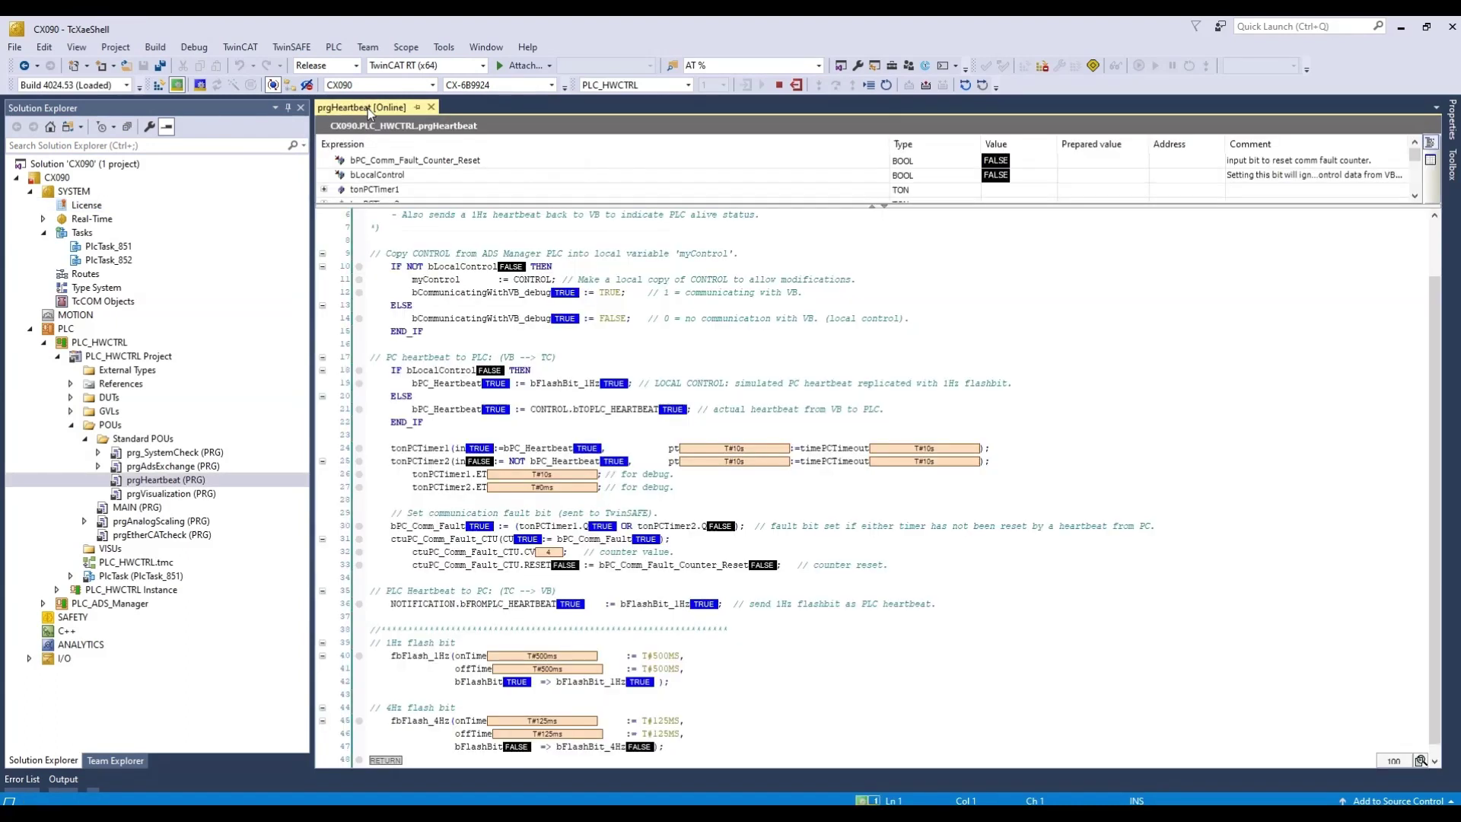
double_click(108, 247)
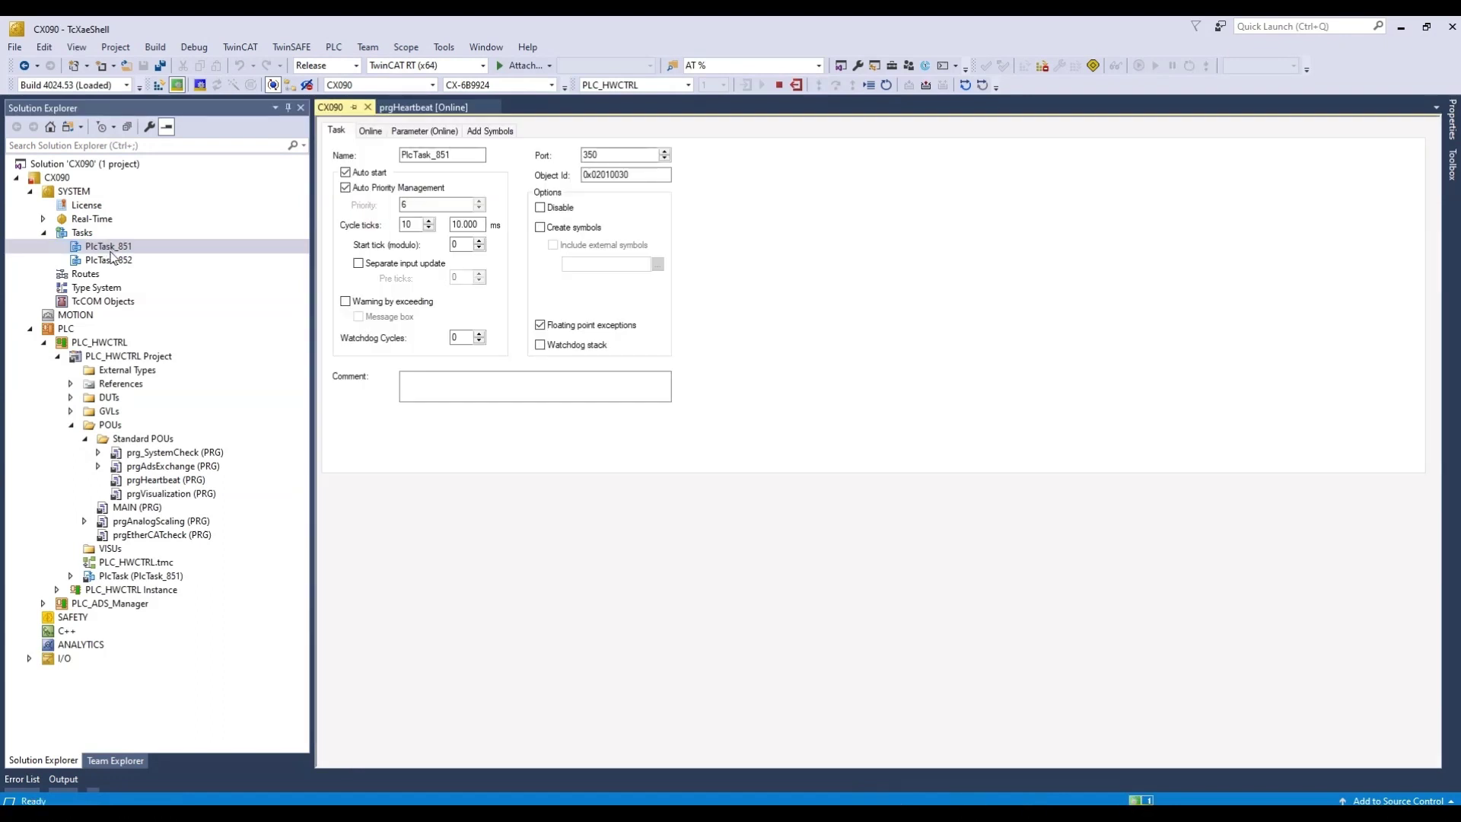
click(112, 261)
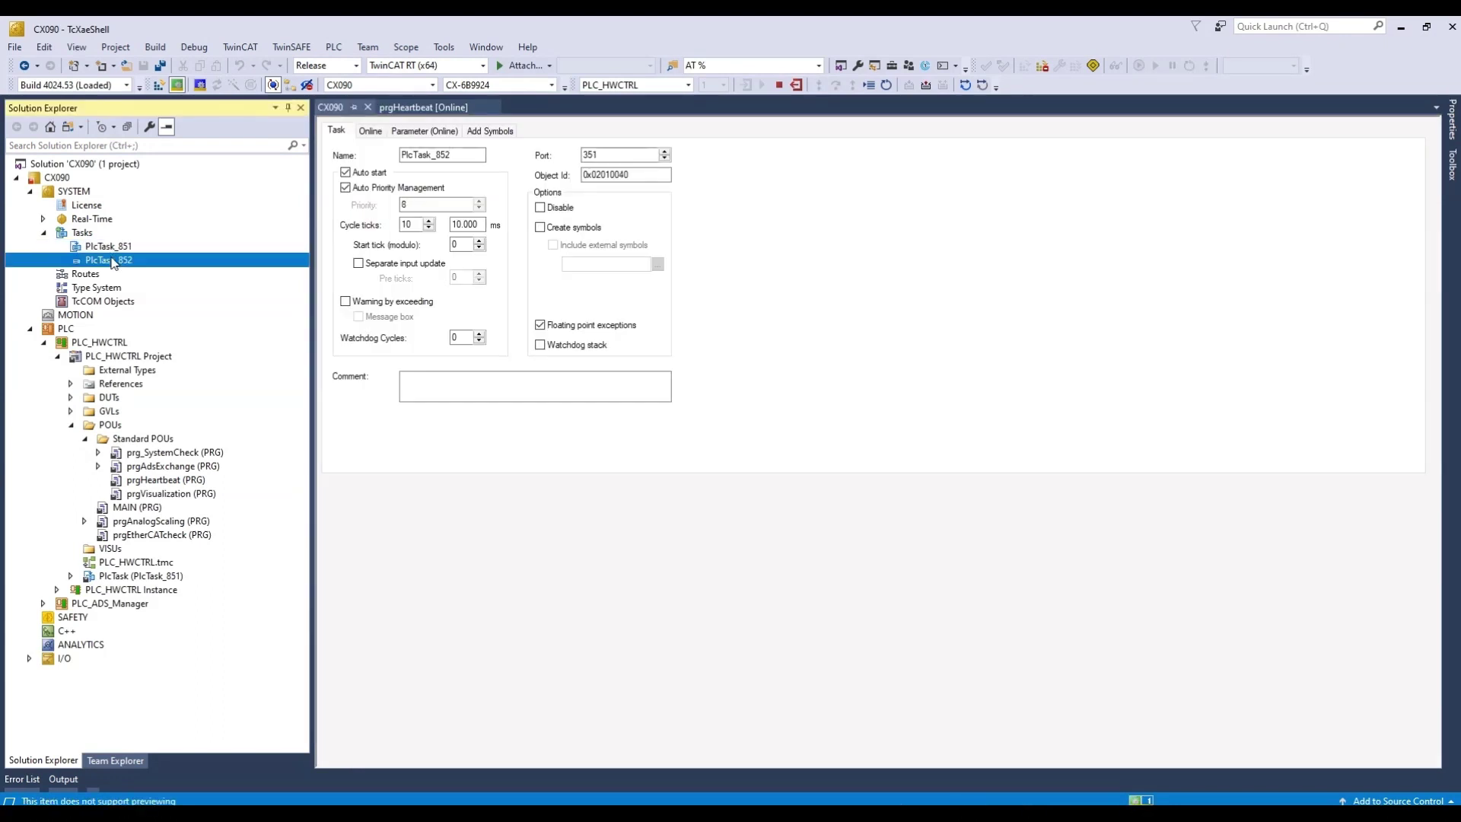
click(111, 249)
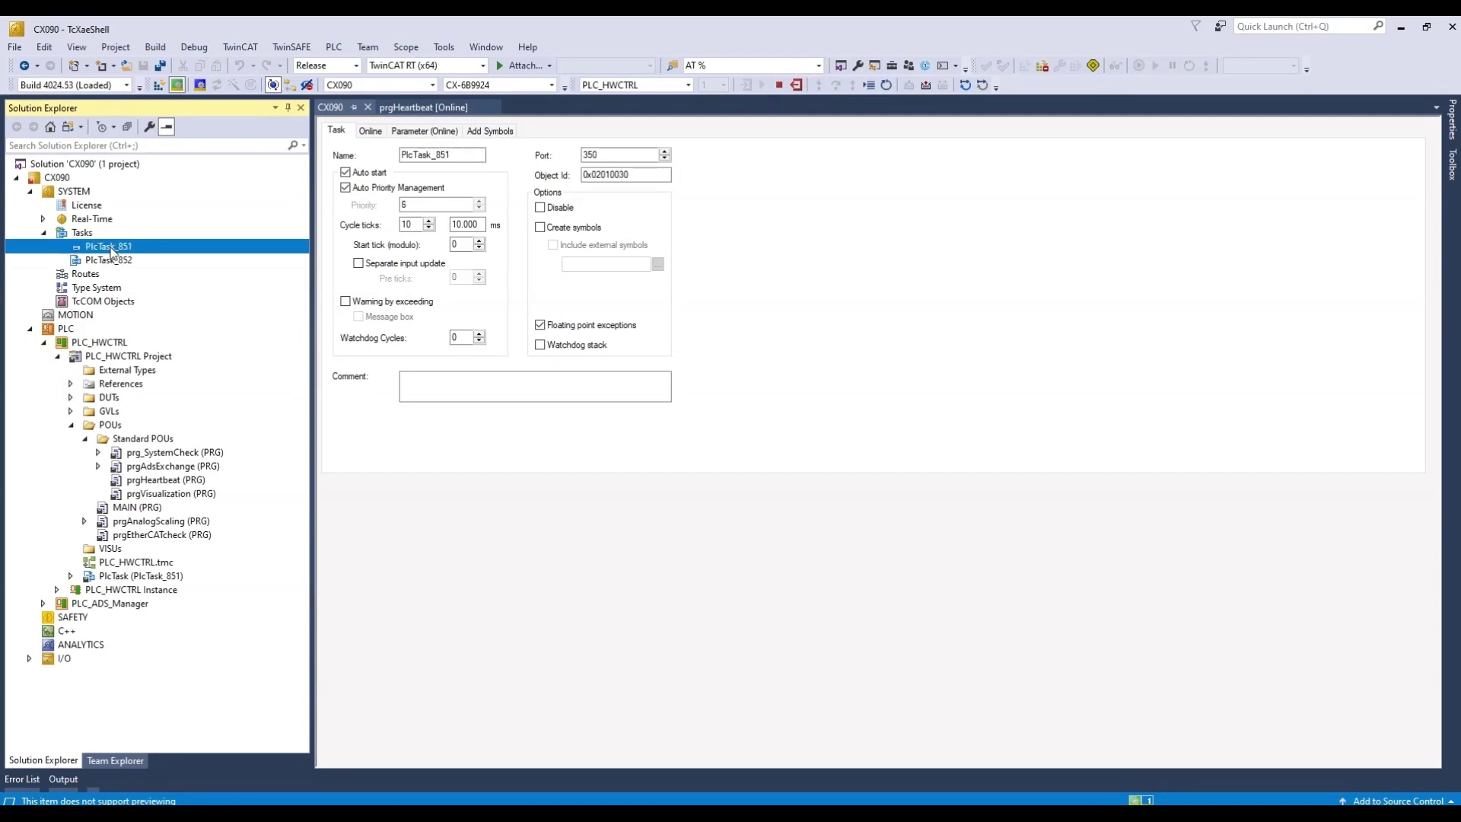
Step: Close the CX090 task settings page and log out of the running PLC
click(369, 107)
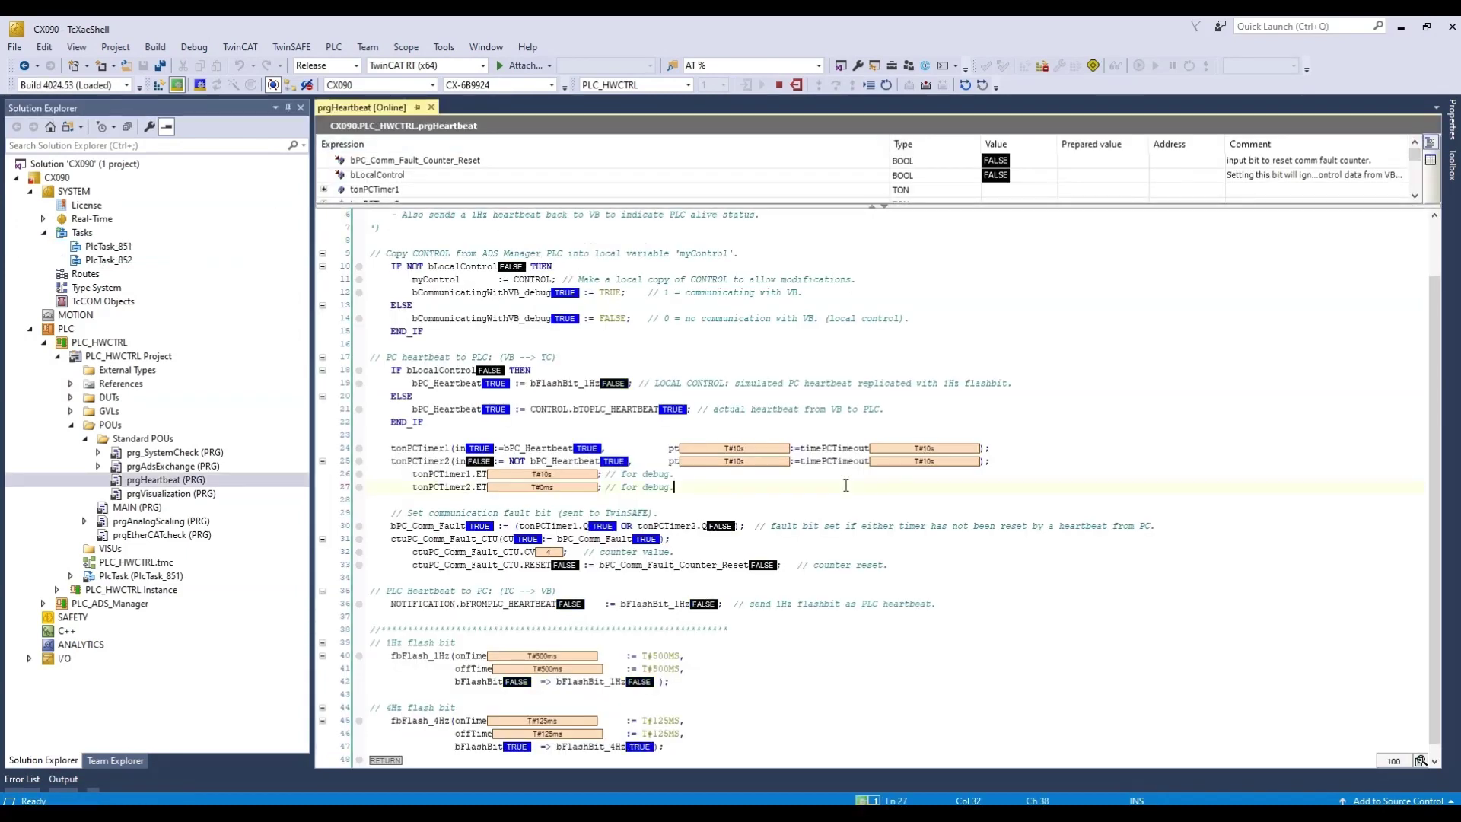
click(797, 86)
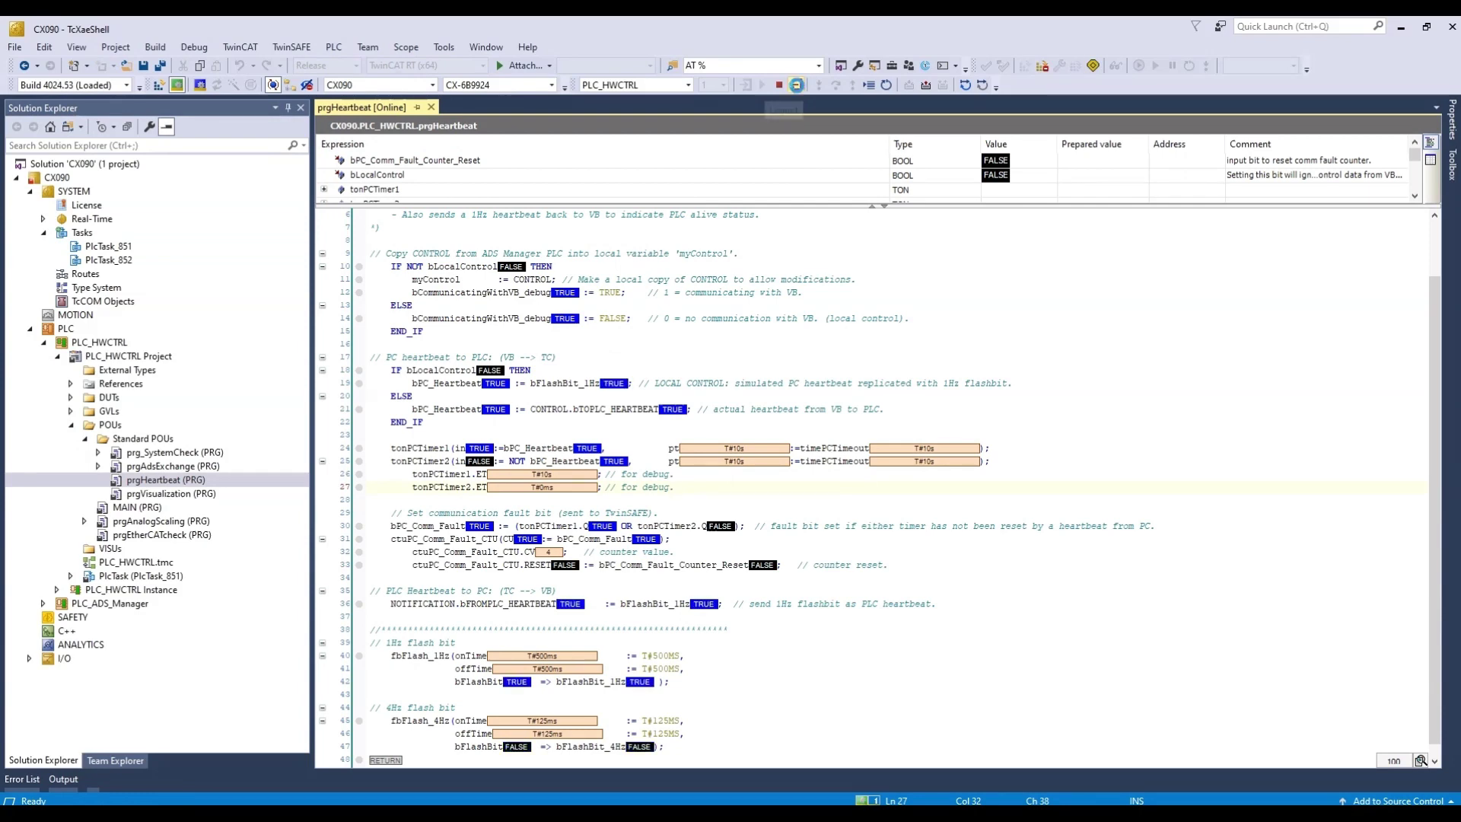